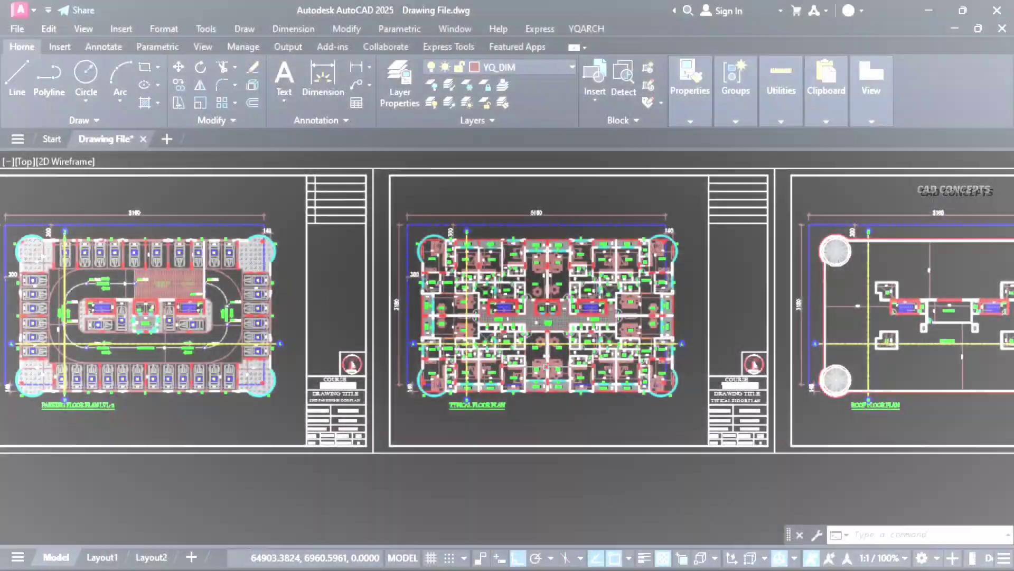
Look over the row of drawing sheets and examine the room layout of the typical floor plan up close.
{"action": "scroll", "coordinate": [544, 395], "scroll_direction": "up", "scroll_amount": 6}
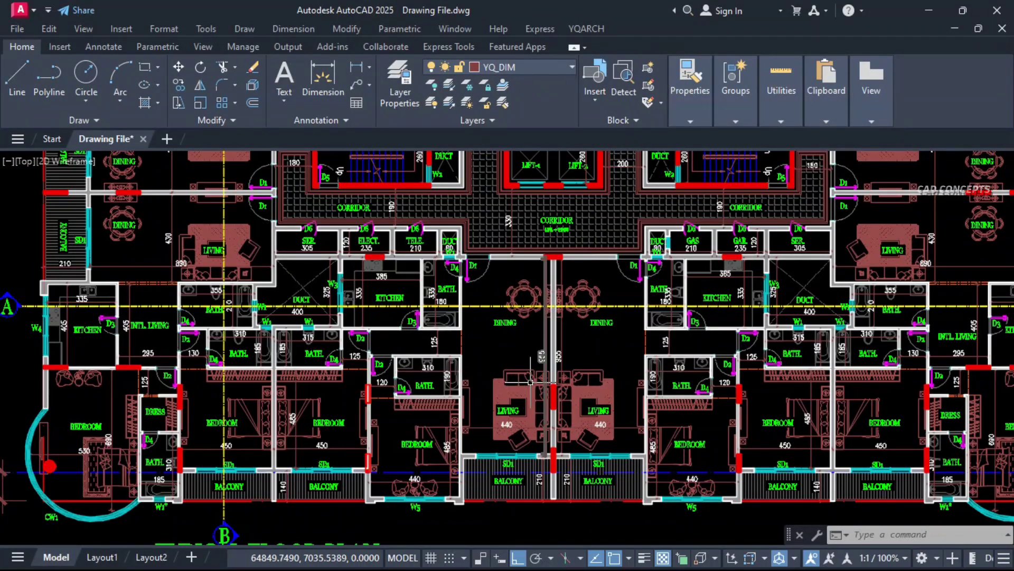
{"action": "scroll", "coordinate": [531, 381], "scroll_direction": "down", "scroll_amount": 8}
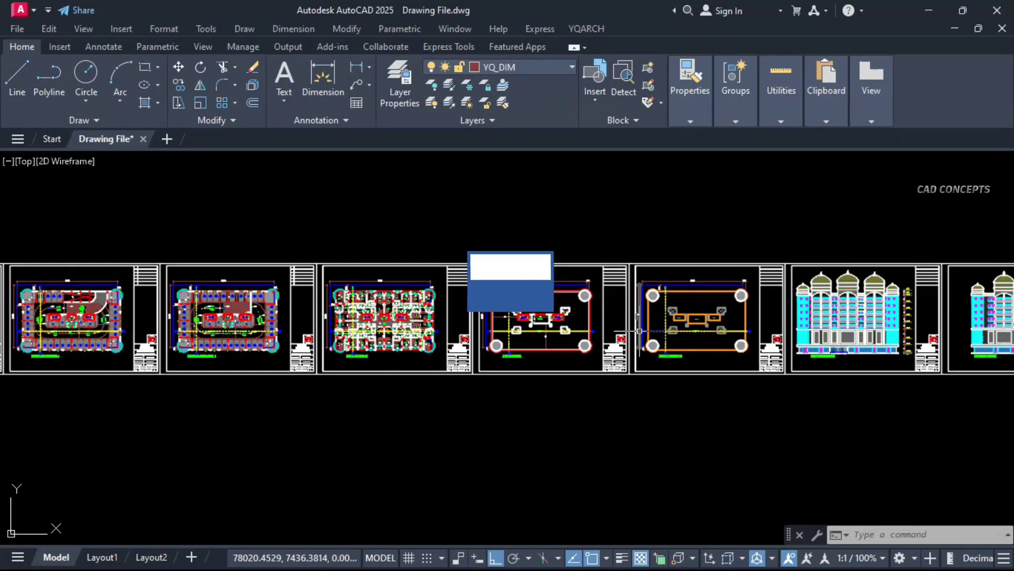
{"action": "scroll", "coordinate": [678, 330], "scroll_direction": "up", "scroll_amount": 3}
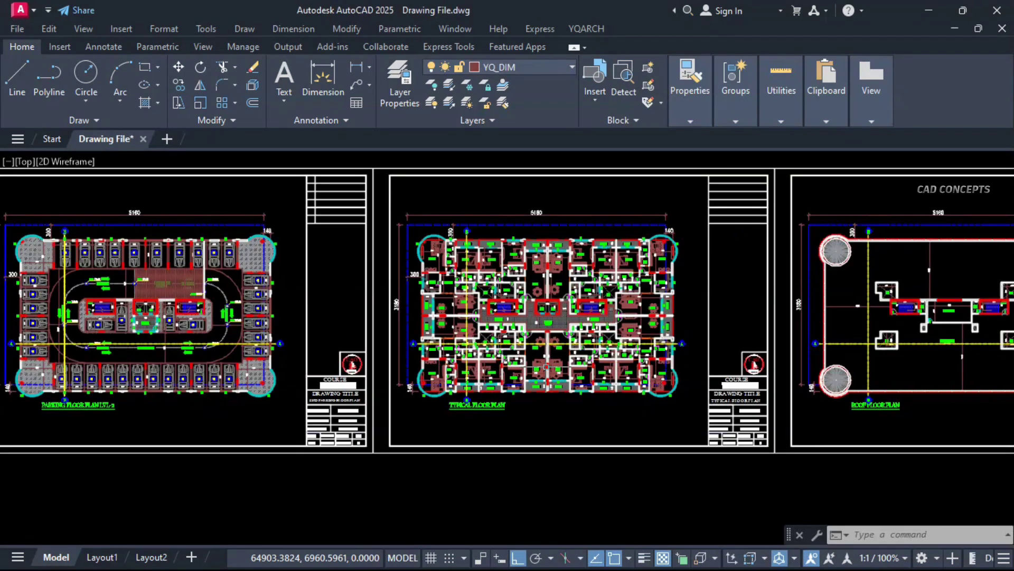
{"action": "scroll", "coordinate": [544, 392], "scroll_direction": "up", "scroll_amount": 10}
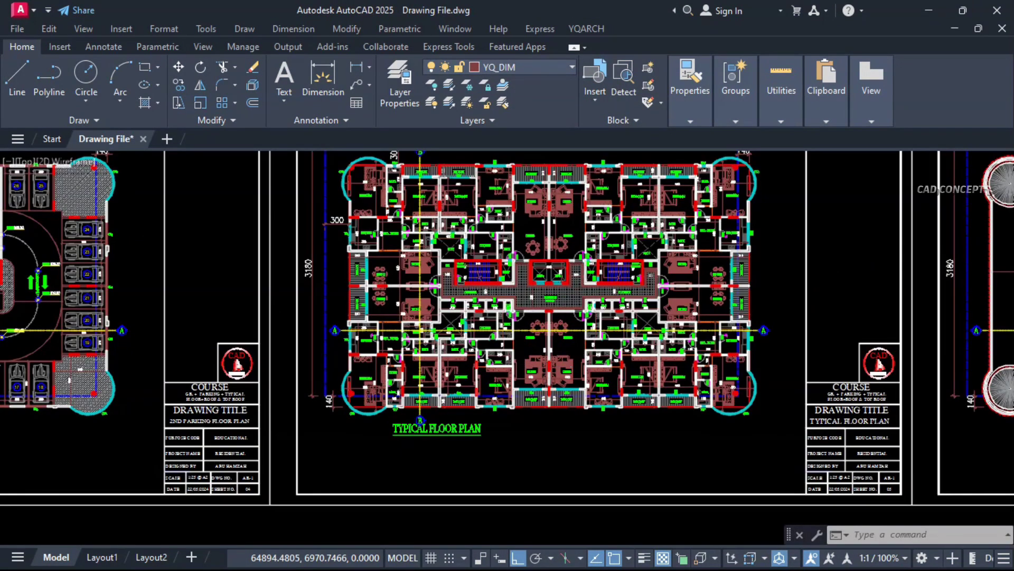
{"action": "scroll", "coordinate": [544, 392], "scroll_direction": "down", "scroll_amount": 12}
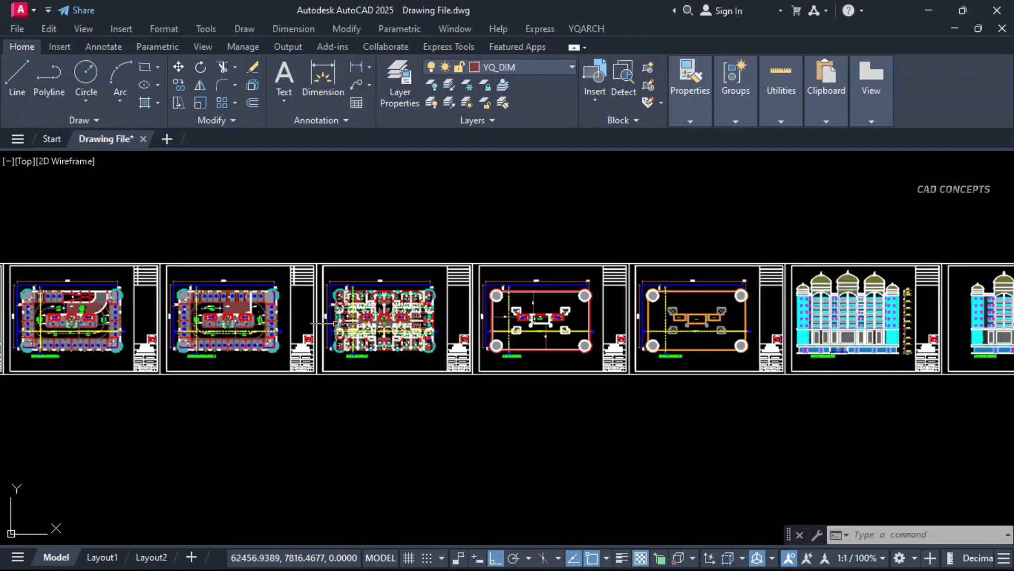
{"action": "middle_click_drag", "start_coordinate": [638, 328], "coordinate": [614, 331]}
{"action": "scroll", "coordinate": [615, 330], "scroll_direction": "up", "scroll_amount": 1}
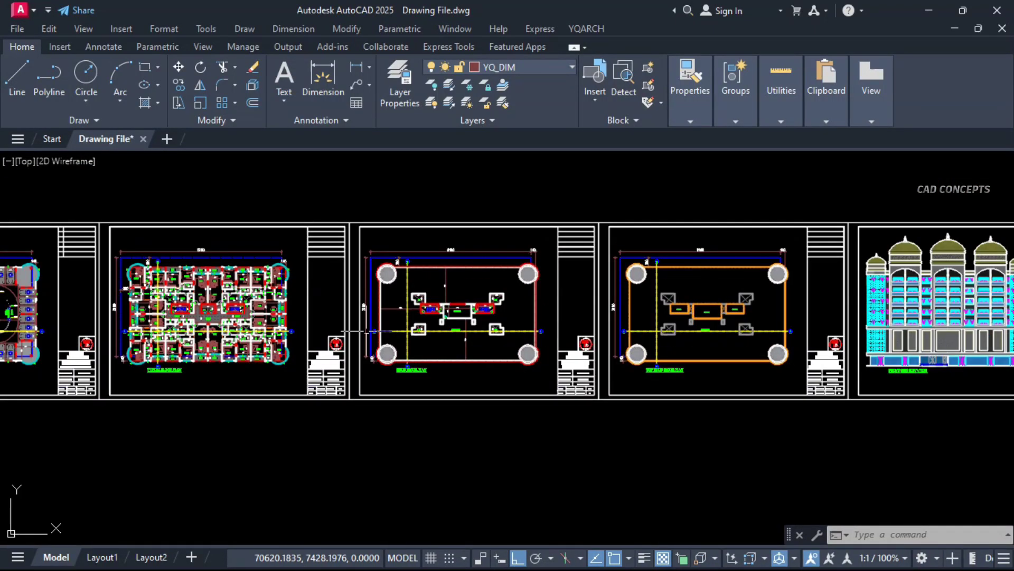
{"action": "middle_click_drag", "start_coordinate": [283, 331], "coordinate": [640, 332]}
{"action": "scroll", "coordinate": [657, 333], "scroll_direction": "up", "scroll_amount": 6}
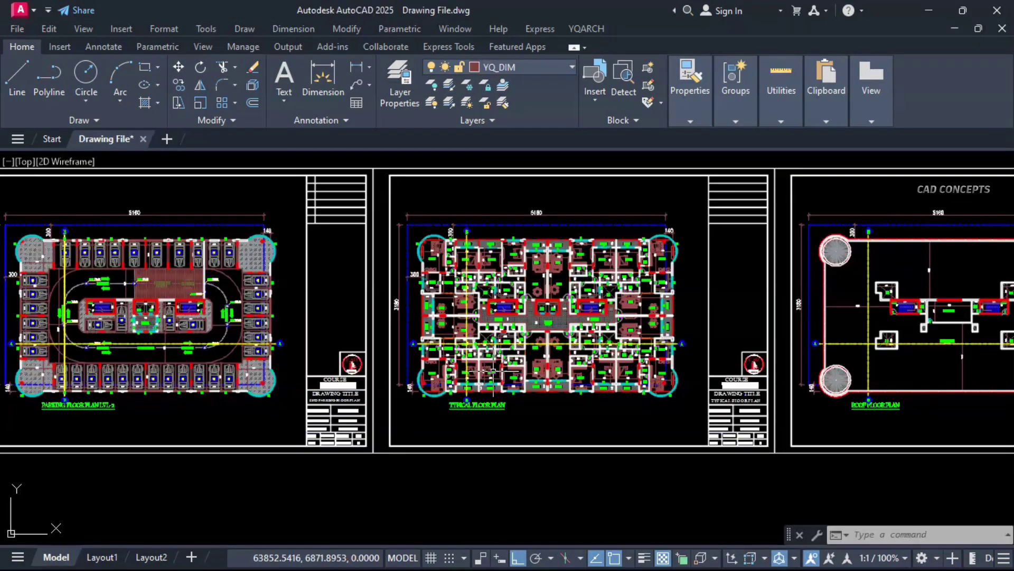
{"action": "scroll", "coordinate": [544, 395], "scroll_direction": "up", "scroll_amount": 8}
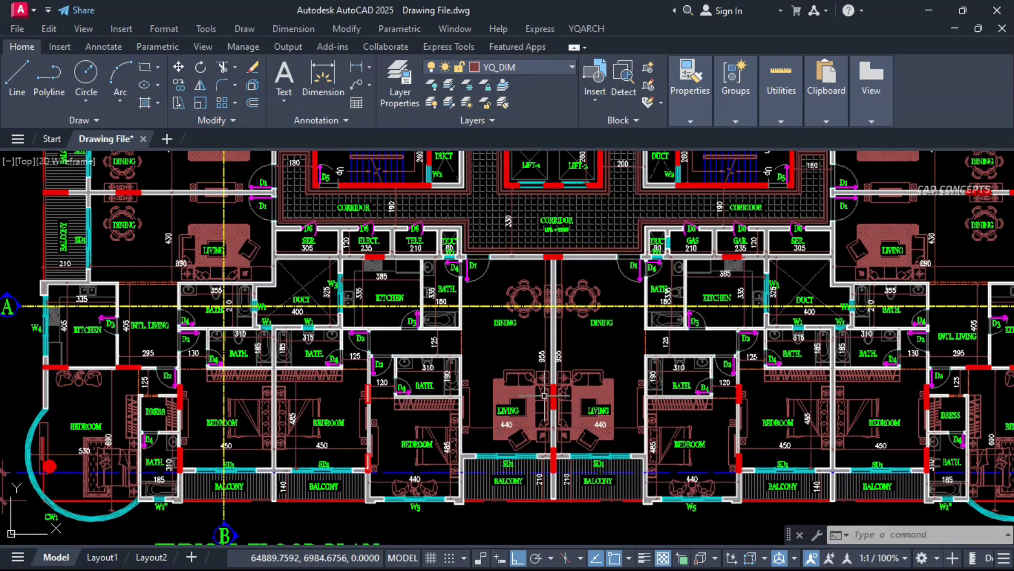
{"action": "scroll", "coordinate": [544, 395], "scroll_direction": "down", "scroll_amount": 10}
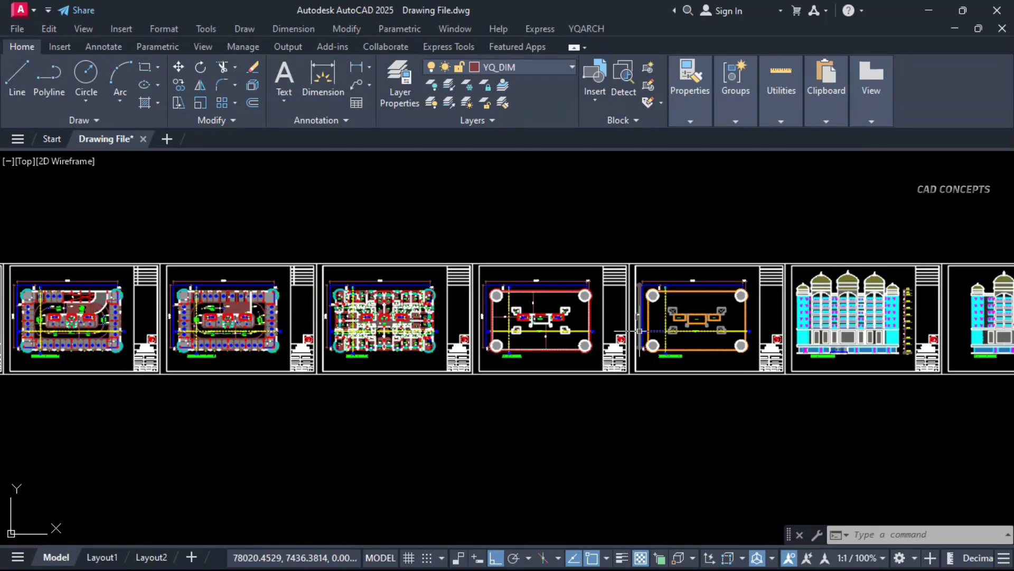
{"action": "middle_click_drag", "start_coordinate": [639, 330], "coordinate": [616, 331]}
{"action": "scroll", "coordinate": [311, 325], "scroll_direction": "up", "scroll_amount": 10}
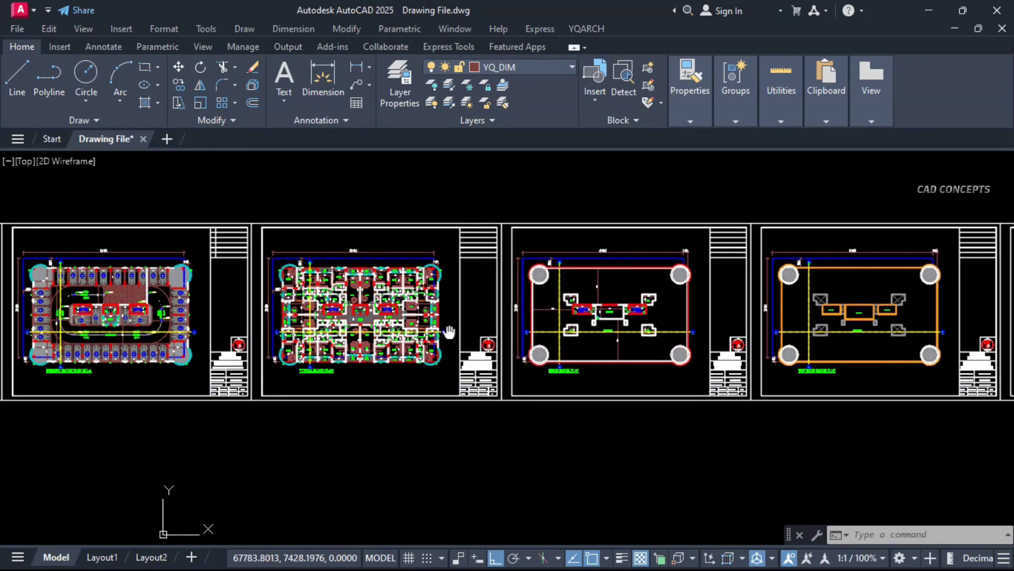
{"action": "scroll", "coordinate": [658, 327], "scroll_direction": "up", "scroll_amount": 5}
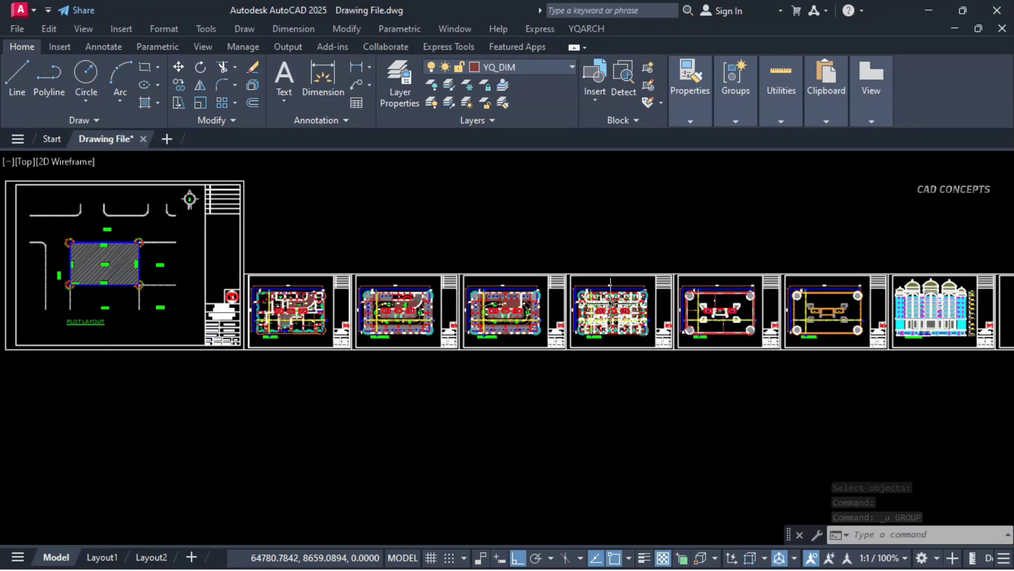
Isolate the WALL layer with the ERD command, using the wall between the two central dining areas of the typical floor plan.
{"action": "scroll", "coordinate": [611, 303], "scroll_direction": "up", "scroll_amount": 12}
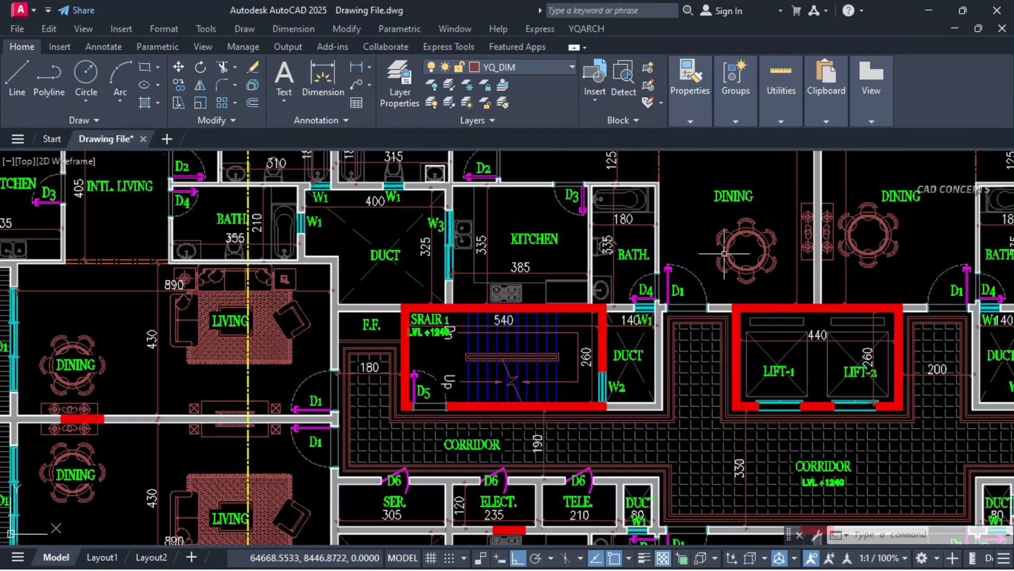
{"action": "middle_click_drag", "start_coordinate": [724, 253], "coordinate": [680, 422]}
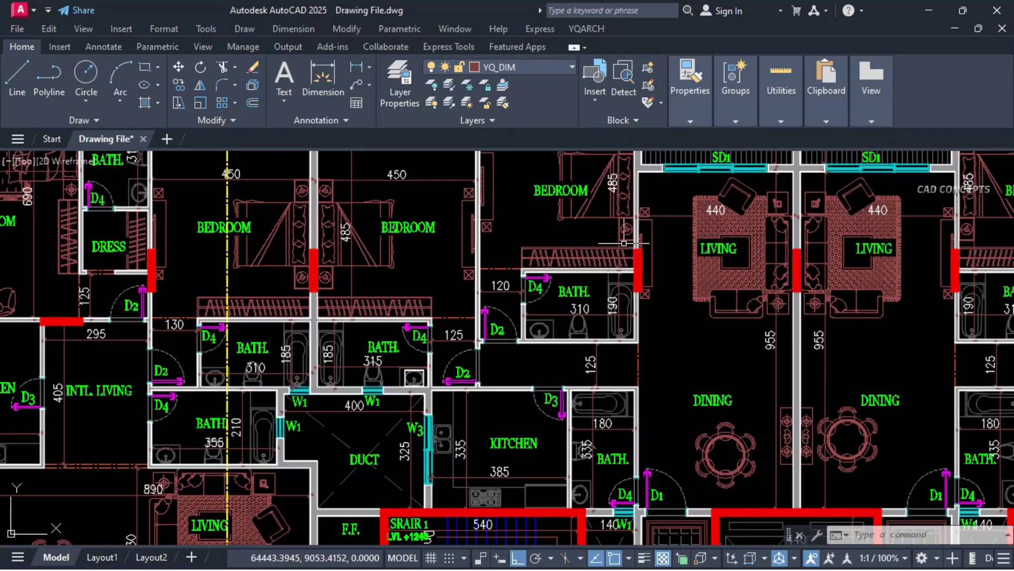
{"action": "middle_click_drag", "start_coordinate": [372, 226], "coordinate": [588, 363]}
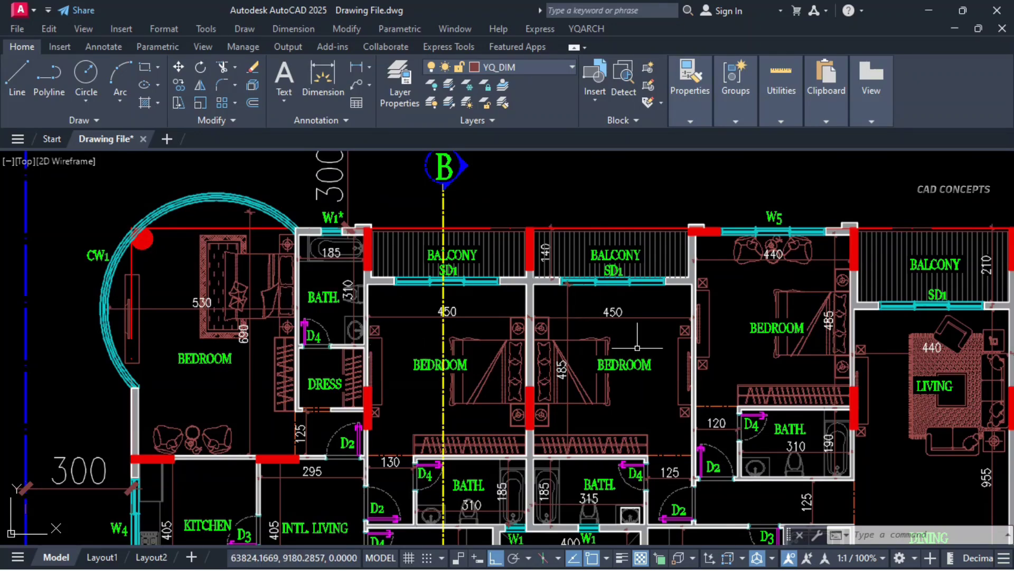
{"action": "middle_click_drag", "start_coordinate": [664, 366], "coordinate": [397, 317]}
{"action": "scroll", "coordinate": [396, 286], "scroll_direction": "down", "scroll_amount": 1}
{"action": "scroll", "coordinate": [587, 390], "scroll_direction": "up", "scroll_amount": 1}
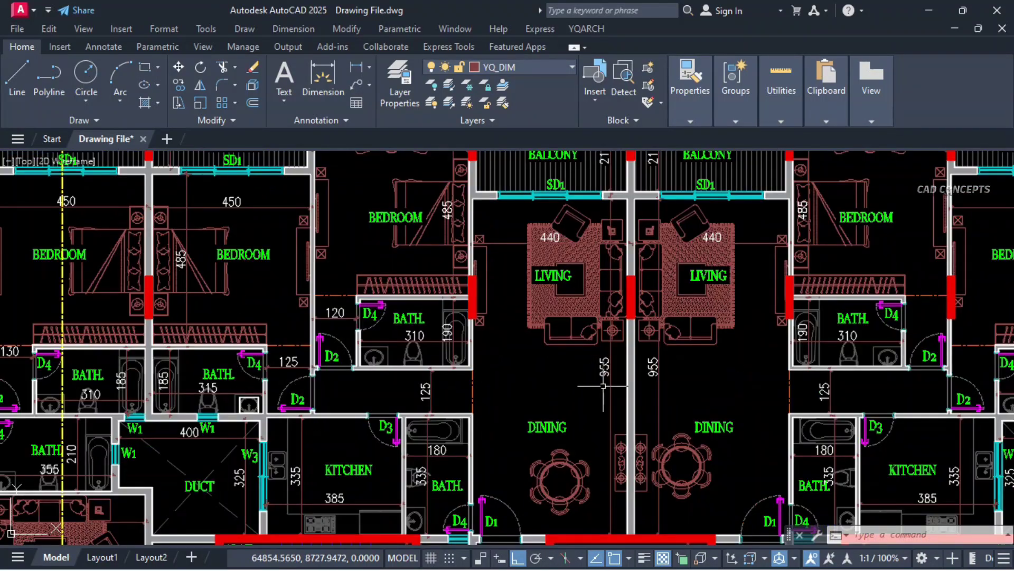
{"action": "left_click", "coordinate": [627, 381]}
{"action": "scroll", "coordinate": [549, 401], "scroll_direction": "up", "scroll_amount": 2}
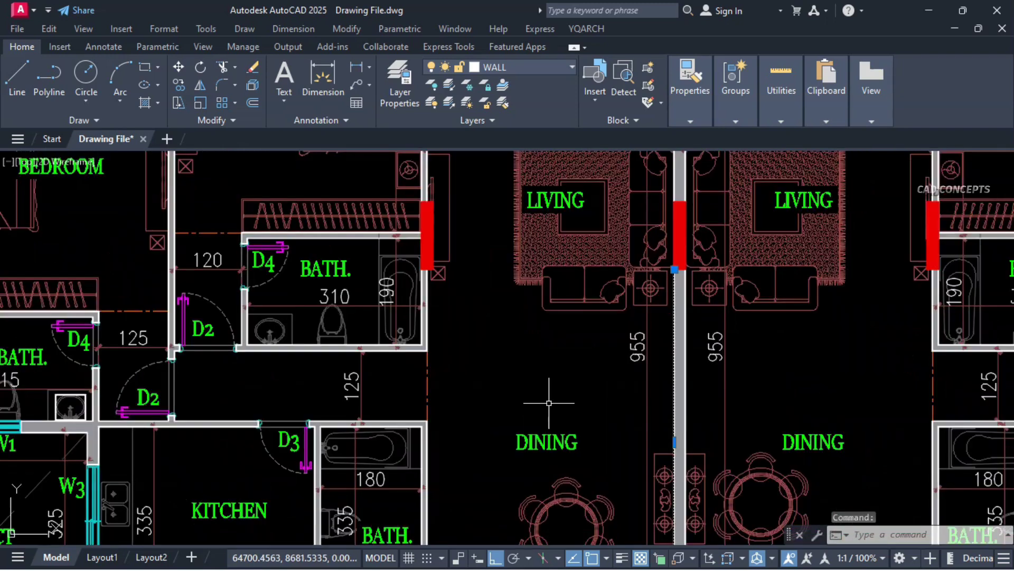
{"action": "type", "text": "erd"}
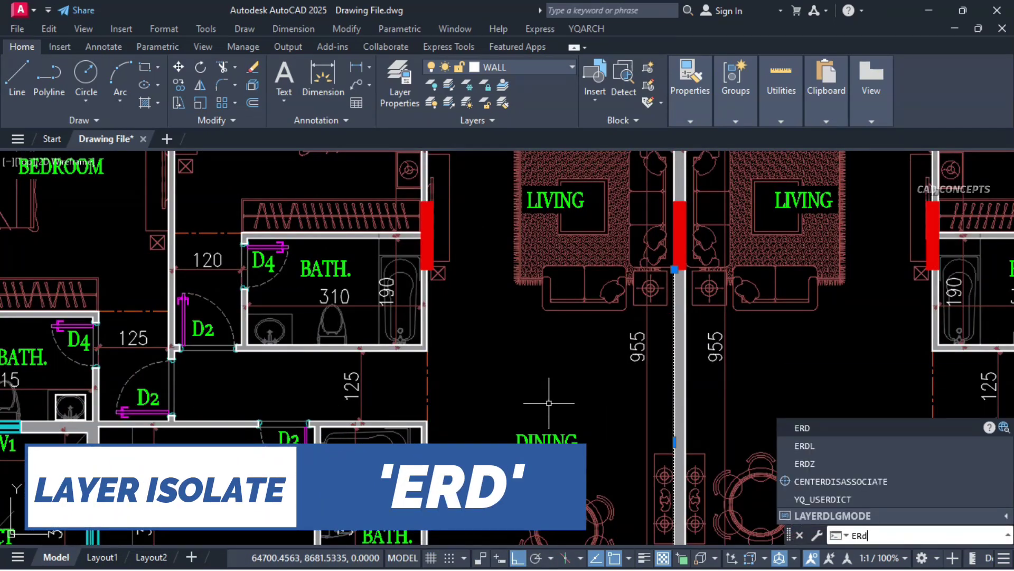
{"action": "key", "text": "Return"}
Examine the isolated walls of the typical floor plan and the neighbouring parking and roof plans.
{"action": "scroll", "coordinate": [555, 301], "scroll_direction": "down", "scroll_amount": 5}
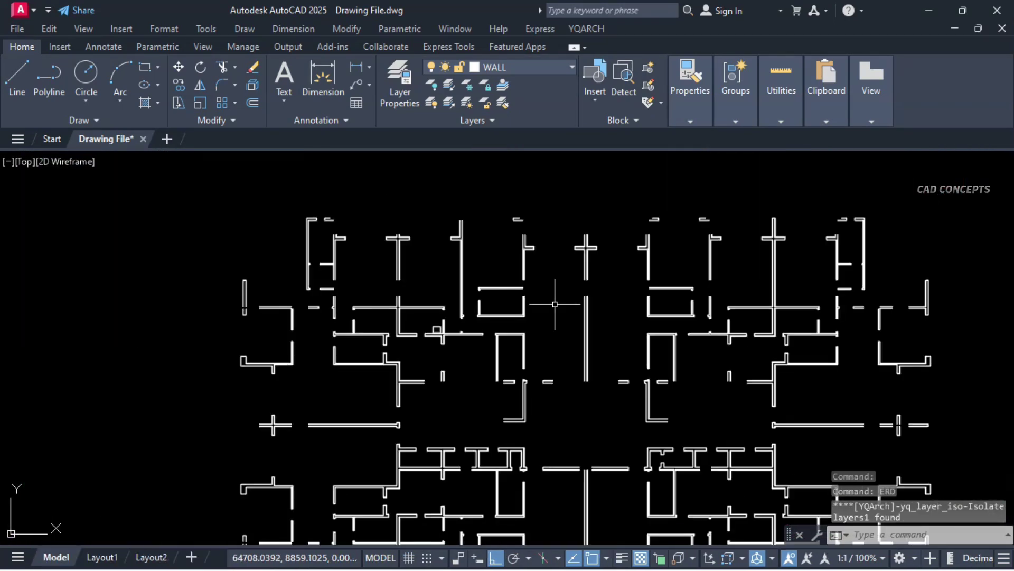
{"action": "scroll", "coordinate": [527, 235], "scroll_direction": "up", "scroll_amount": 4}
{"action": "scroll", "coordinate": [445, 346], "scroll_direction": "down", "scroll_amount": 2}
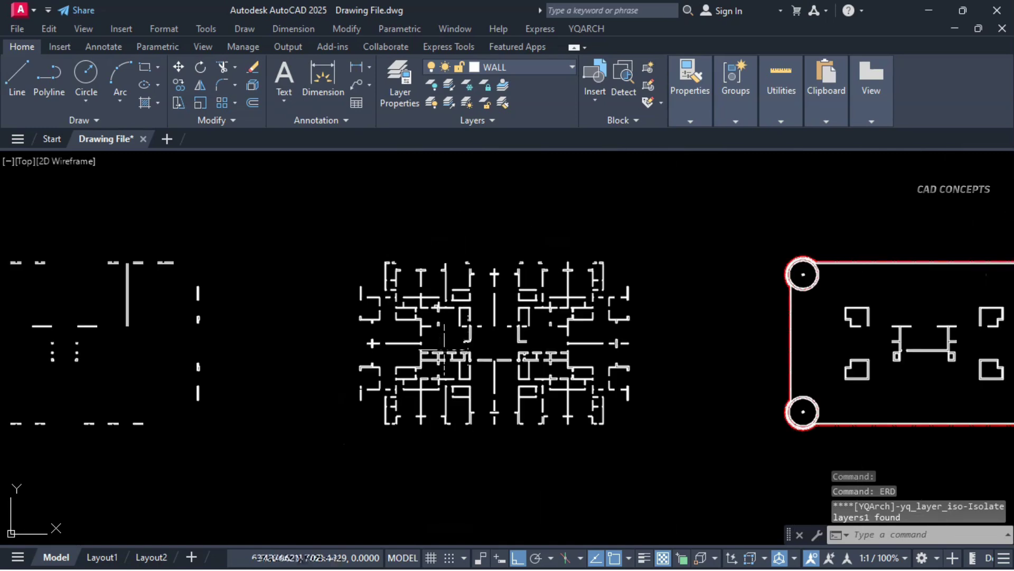
{"action": "scroll", "coordinate": [460, 346], "scroll_direction": "down", "scroll_amount": 1}
{"action": "scroll", "coordinate": [106, 359], "scroll_direction": "up", "scroll_amount": 2}
{"action": "middle_click_drag", "start_coordinate": [132, 365], "coordinate": [583, 376]}
{"action": "scroll", "coordinate": [634, 355], "scroll_direction": "down", "scroll_amount": 2}
{"action": "middle_click_drag", "start_coordinate": [406, 348], "coordinate": [290, 347]}
{"action": "middle_click_drag", "start_coordinate": [811, 346], "coordinate": [512, 347]}
{"action": "scroll", "coordinate": [918, 353], "scroll_direction": "up", "scroll_amount": 2}
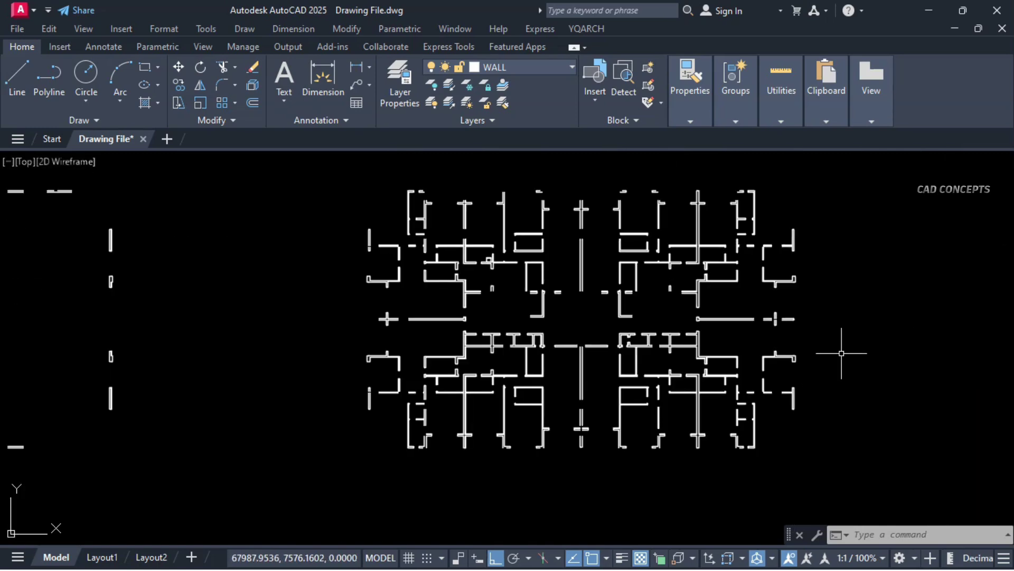
Turn all layers back on with the ERAA command.
{"action": "middle_click_drag", "start_coordinate": [842, 353], "coordinate": [774, 360]}
{"action": "type", "text": "ERAA"}
{"action": "key", "text": "Return"}
Hide the WALL layer with the ERF command, using the wall between the duct and the kitchen near door D3.
{"action": "scroll", "coordinate": [418, 269], "scroll_direction": "up", "scroll_amount": 3}
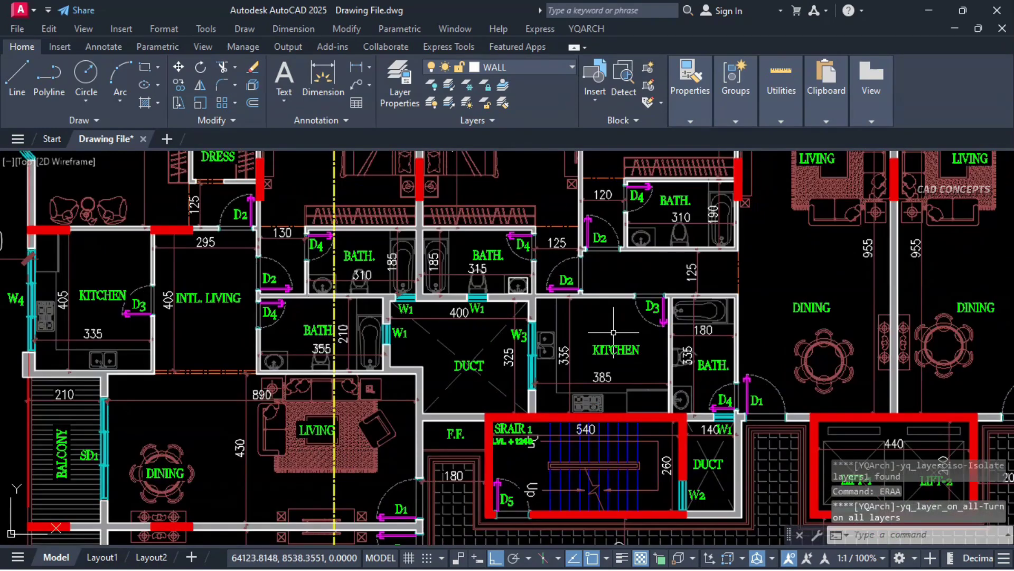
{"action": "scroll", "coordinate": [607, 303], "scroll_direction": "up", "scroll_amount": 1}
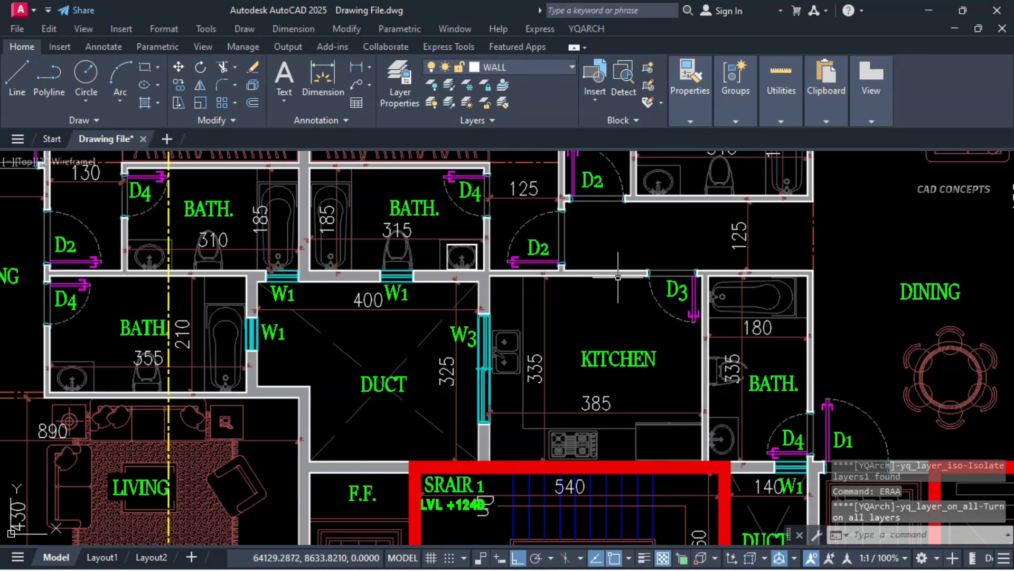
{"action": "left_click", "coordinate": [618, 277]}
{"action": "type", "text": "e"}
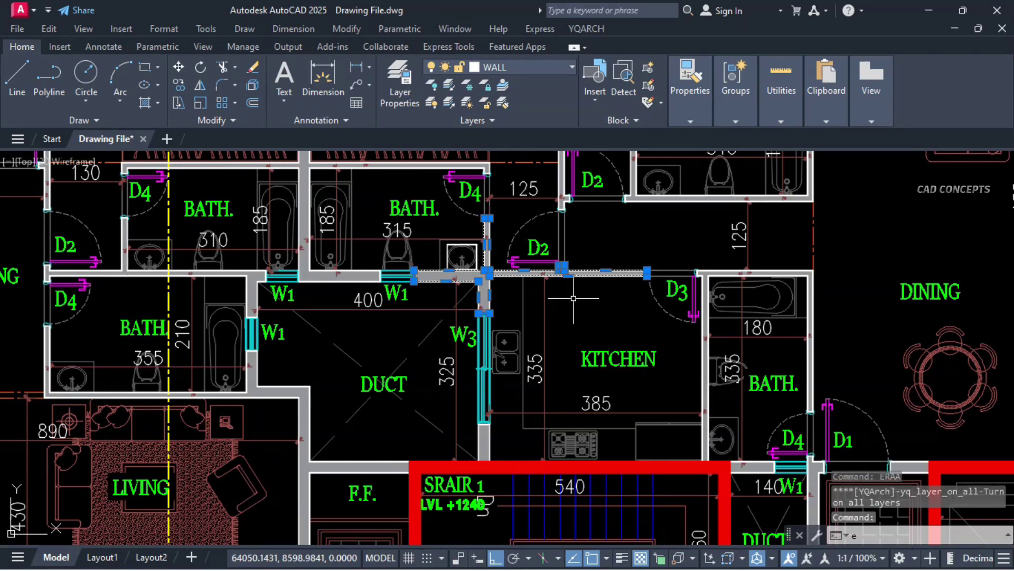
{"action": "type", "text": "RF"}
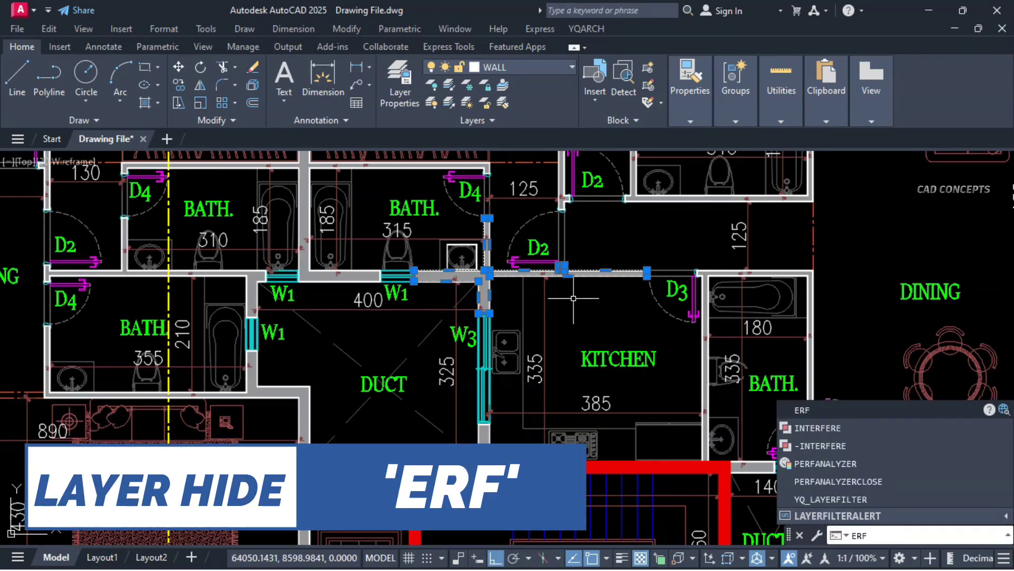
{"action": "key", "text": "Return"}
Turn off the TEXT layer with ERF, using the BEDROOM label in the curved corner bedroom.
{"action": "middle_click_drag", "start_coordinate": [573, 298], "coordinate": [784, 379]}
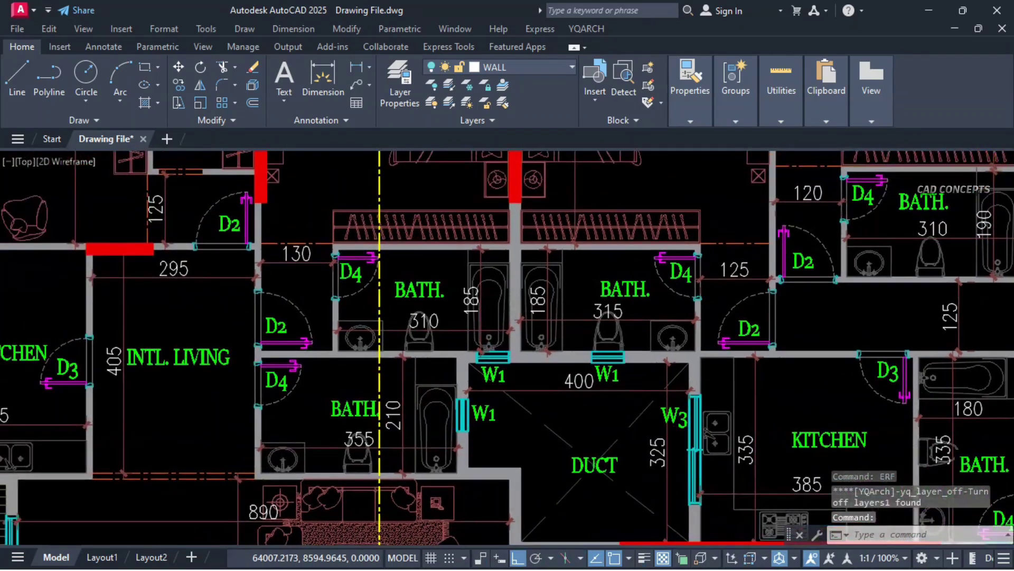
{"action": "mouse_move", "coordinate": [152, 201]}
{"action": "middle_mouse_down"}
{"action": "mouse_move", "coordinate": [449, 231]}
{"action": "mouse_move", "coordinate": [413, 356]}
{"action": "mouse_move", "coordinate": [443, 445]}
{"action": "middle_mouse_up"}
{"action": "left_click", "coordinate": [277, 337]}
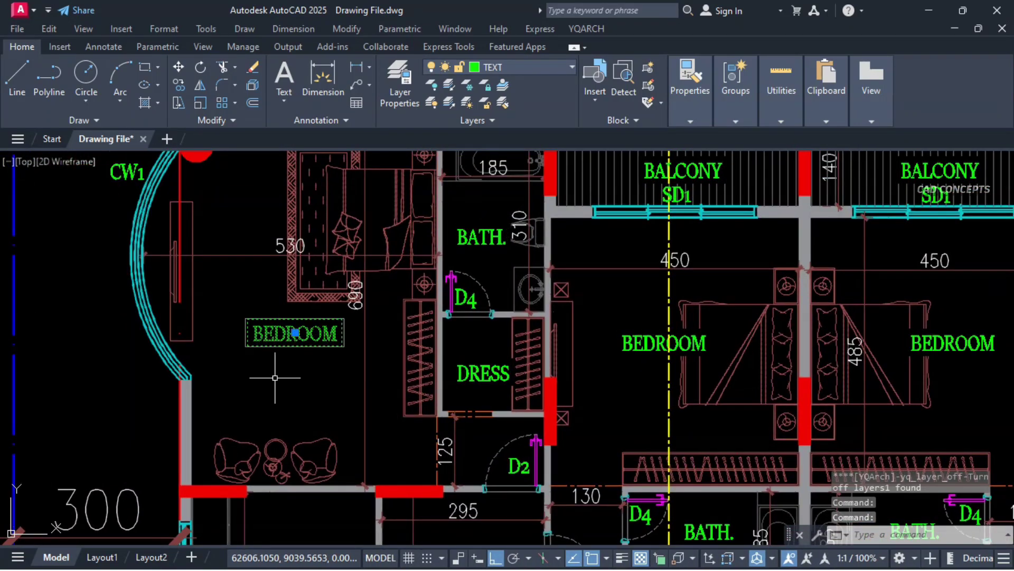
{"action": "key", "text": "Return"}
Turn off further layers one by one with ERF, picking parts of the furniture and rug in the central living room.
{"action": "middle_click_drag", "start_coordinate": [738, 377], "coordinate": [405, 301]}
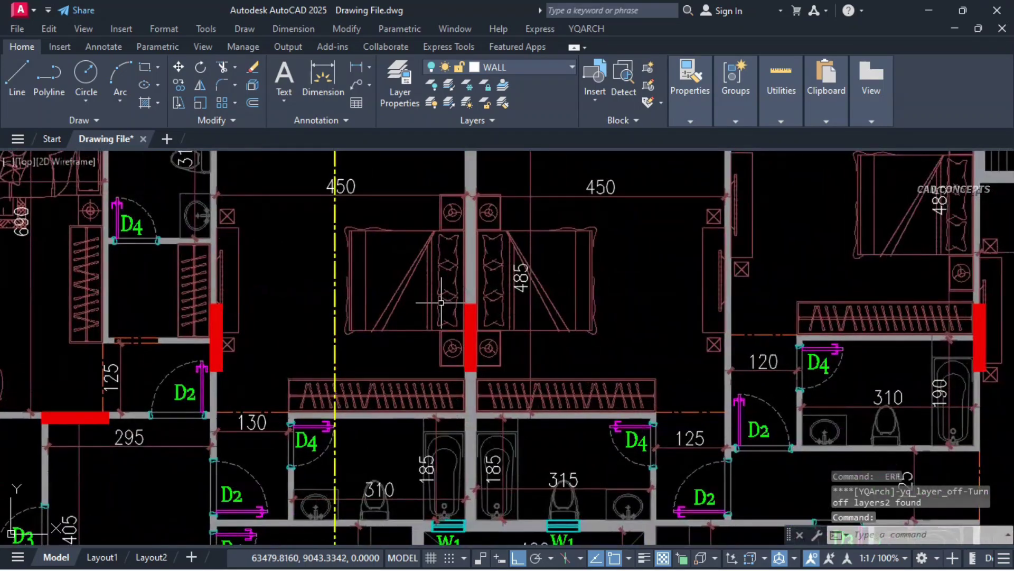
{"action": "middle_click_drag", "start_coordinate": [793, 319], "coordinate": [420, 330]}
{"action": "key", "text": "Return"}
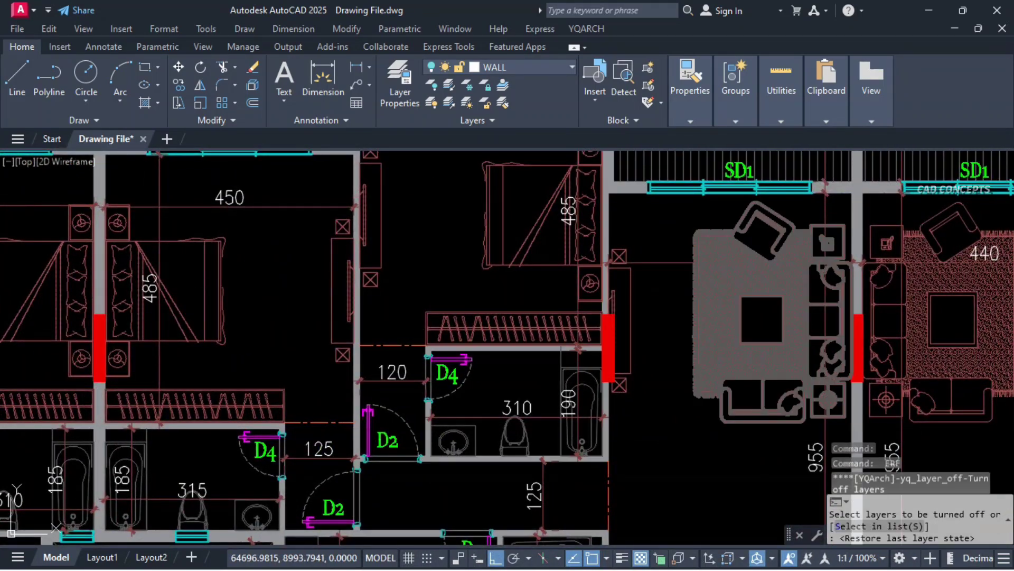
{"action": "left_click", "coordinate": [727, 339]}
{"action": "key", "text": "Return"}
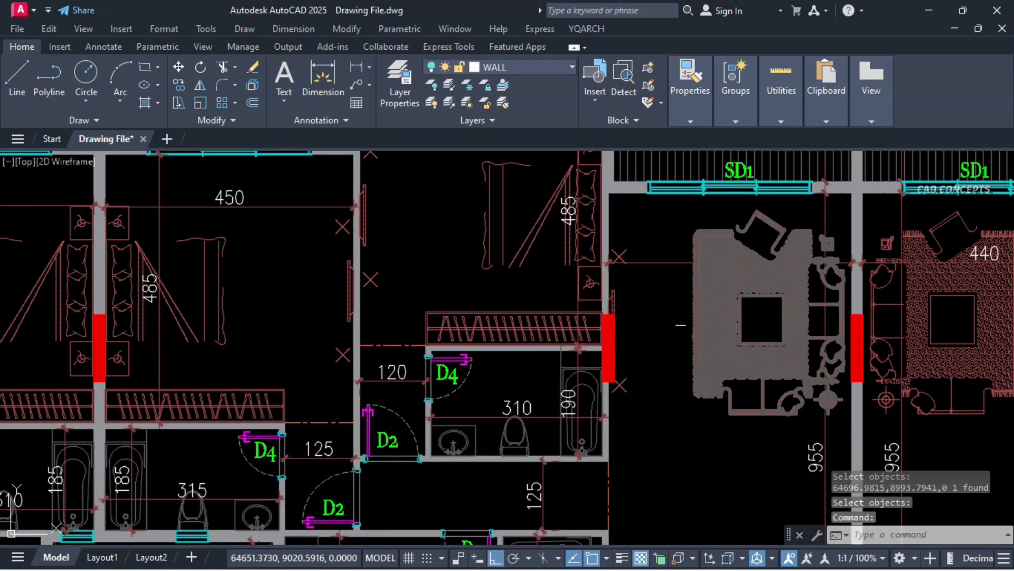
{"action": "key", "text": "Return"}
{"action": "left_click", "coordinate": [694, 329]}
{"action": "key", "text": "Return"}
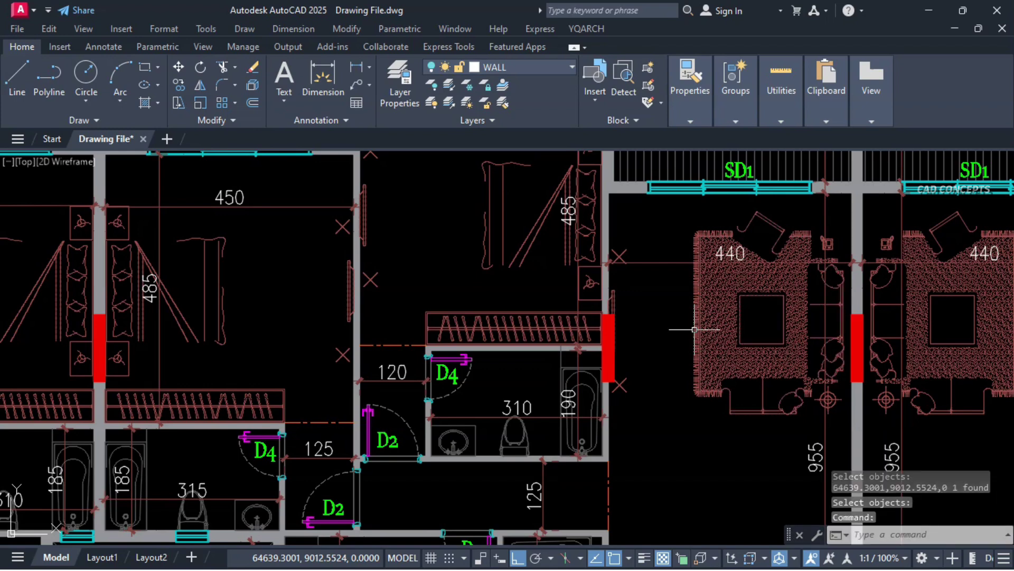
{"action": "key", "text": "Return"}
{"action": "left_click", "coordinate": [711, 337]}
{"action": "key", "text": "Return"}
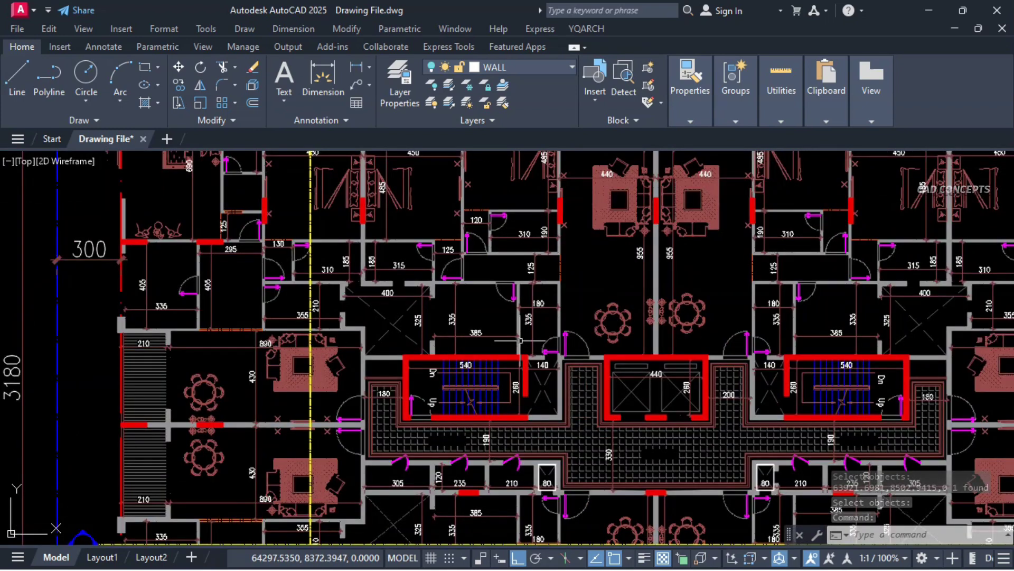
Restore every hidden layer of the typical floor plan with the ERAA command.
{"action": "type", "text": "eraa"}
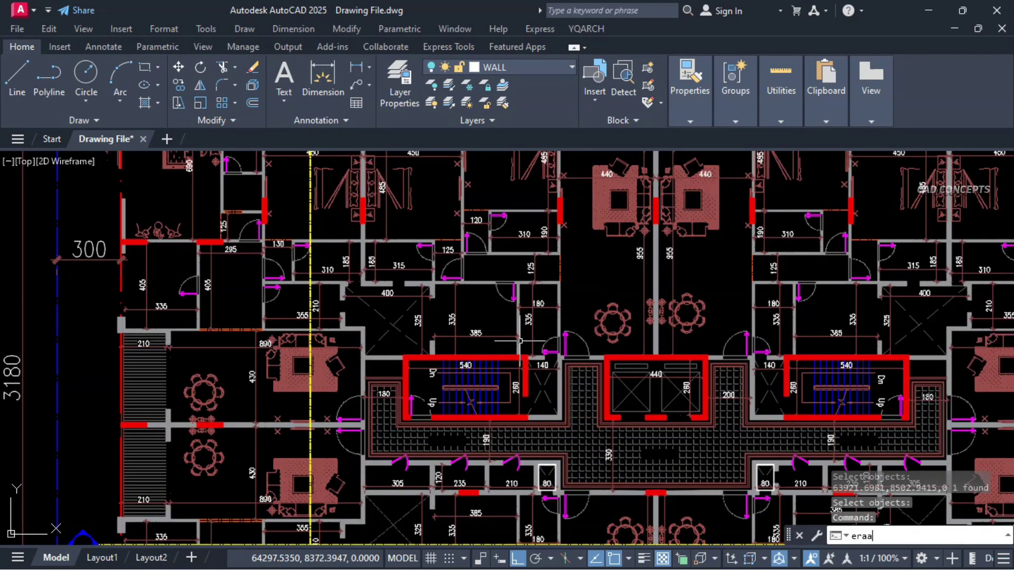
{"action": "key", "text": "Return"}
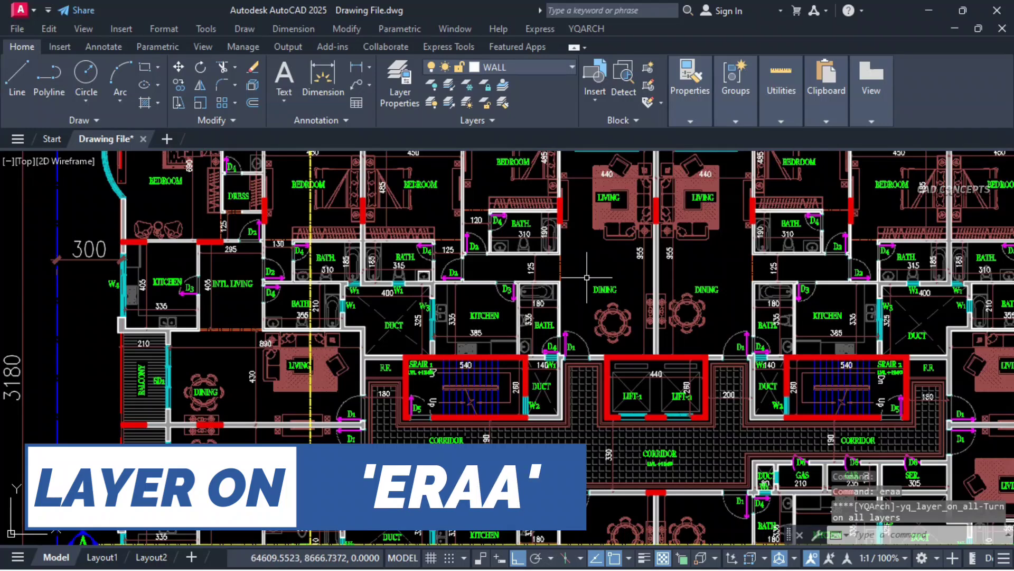
{"action": "middle_click_drag", "start_coordinate": [520, 340], "coordinate": [488, 424]}
{"action": "middle_click_drag", "start_coordinate": [717, 327], "coordinate": [532, 232]}
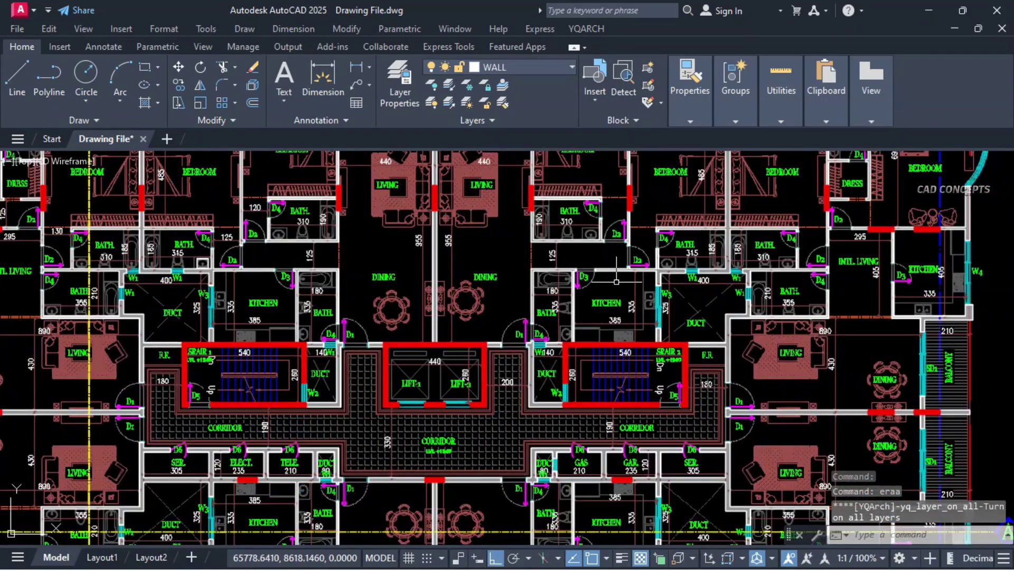
Isolate and lock layers with the ERDL command, using text labels such as D4 and INTL. LIVING in the typical floor plan.
{"action": "scroll", "coordinate": [638, 320], "scroll_direction": "up", "scroll_amount": 4}
{"action": "scroll", "coordinate": [638, 320], "scroll_direction": "up", "scroll_amount": 2}
{"action": "left_click", "coordinate": [619, 268]}
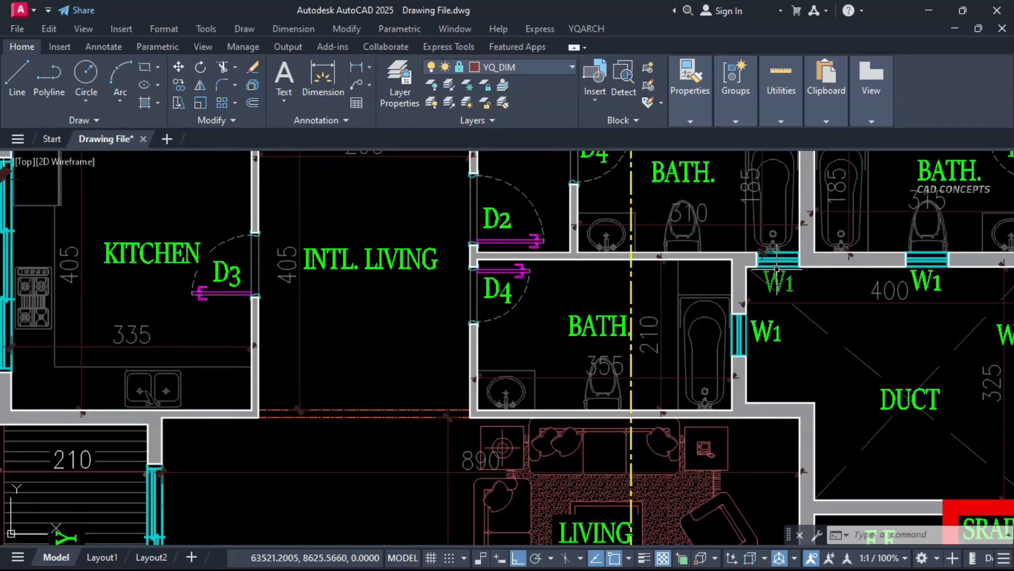
{"action": "type", "text": "ER"}
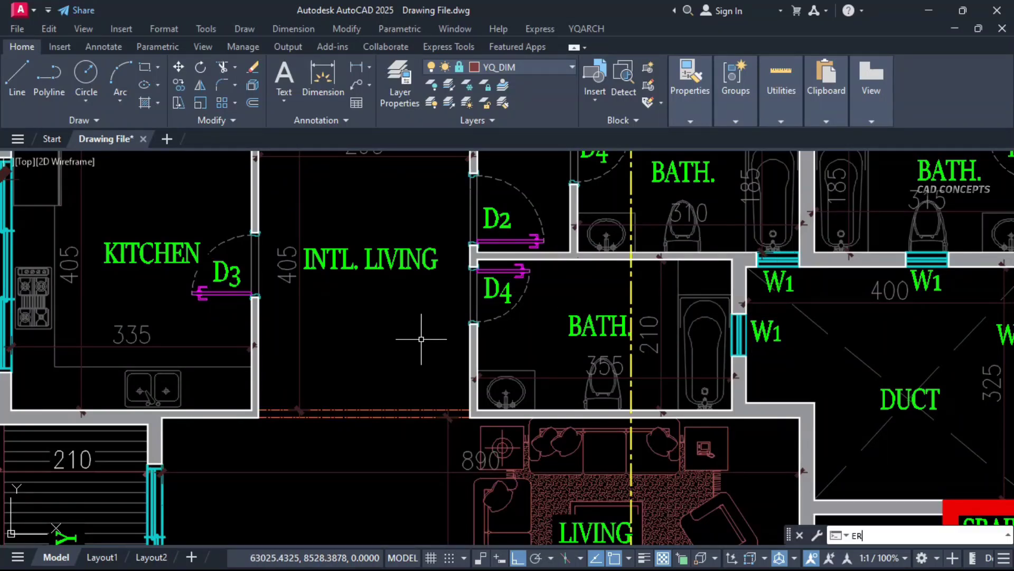
{"action": "type", "text": "DL"}
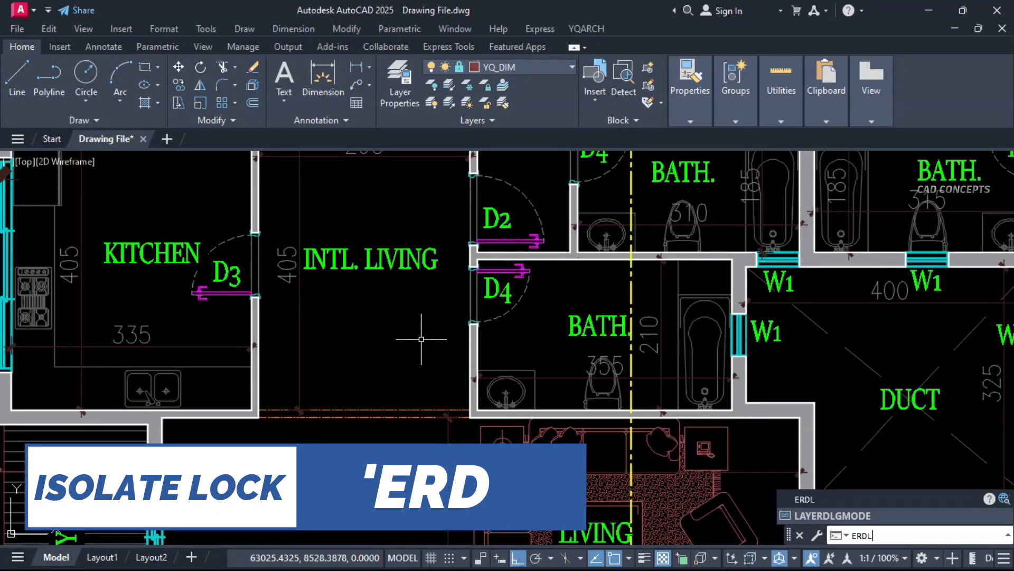
{"action": "key", "text": "Return"}
{"action": "left_click", "coordinate": [487, 297]}
{"action": "left_click", "coordinate": [429, 264]}
{"action": "middle_click_drag", "start_coordinate": [530, 336], "coordinate": [335, 246]}
{"action": "left_click", "coordinate": [779, 442]}
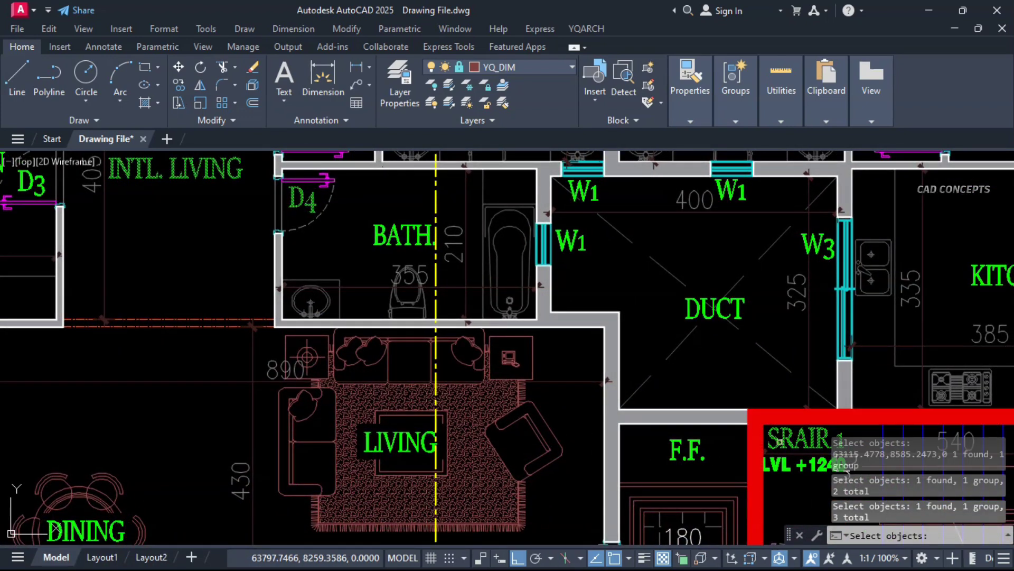
{"action": "scroll", "coordinate": [628, 345], "scroll_direction": "down", "scroll_amount": 4}
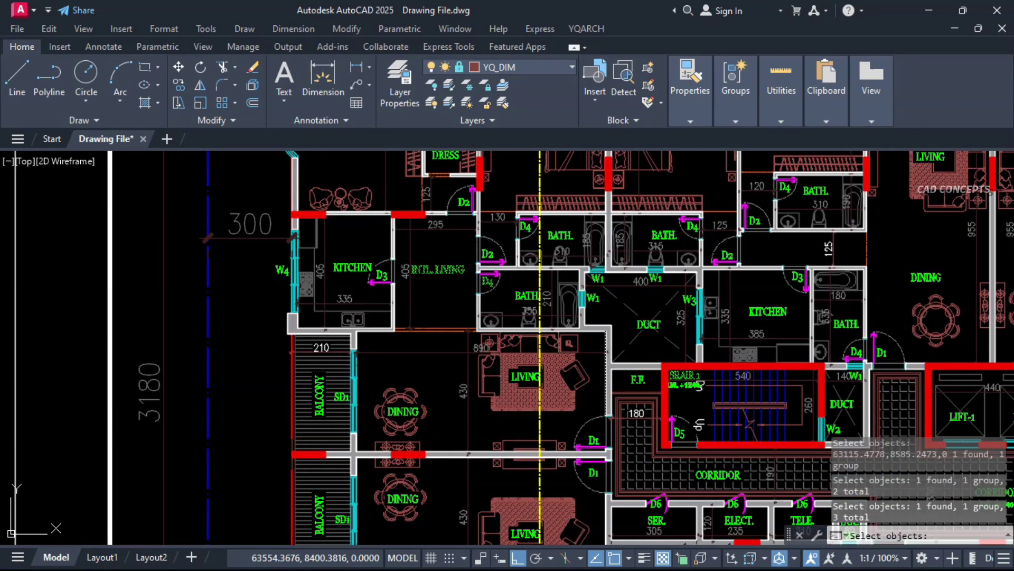
{"action": "key", "text": "Return"}
Unlock the locked layers with the ERU command by restoring the last layer state.
{"action": "scroll", "coordinate": [450, 341], "scroll_direction": "down", "scroll_amount": 6}
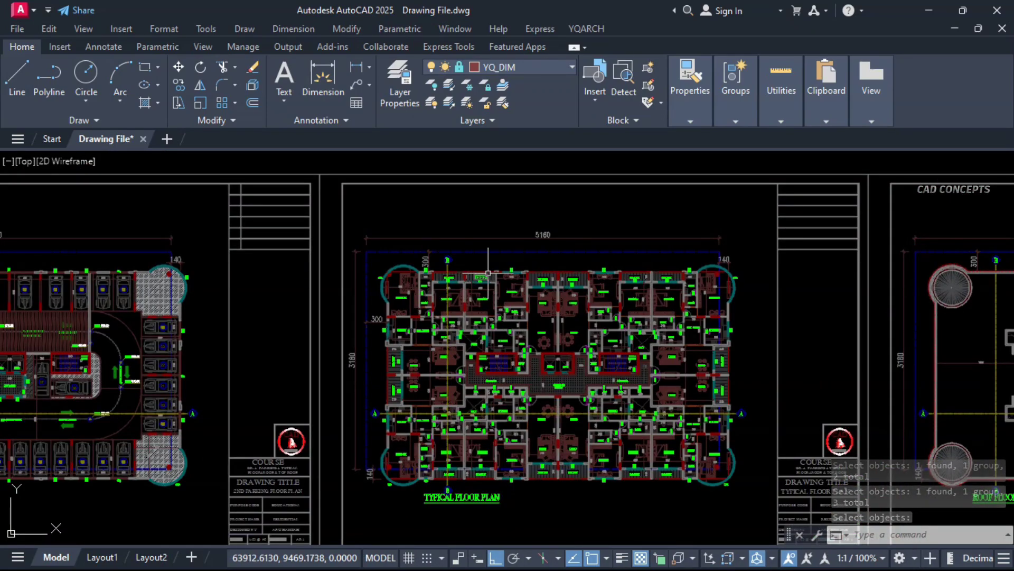
{"action": "scroll", "coordinate": [490, 273], "scroll_direction": "up", "scroll_amount": 4}
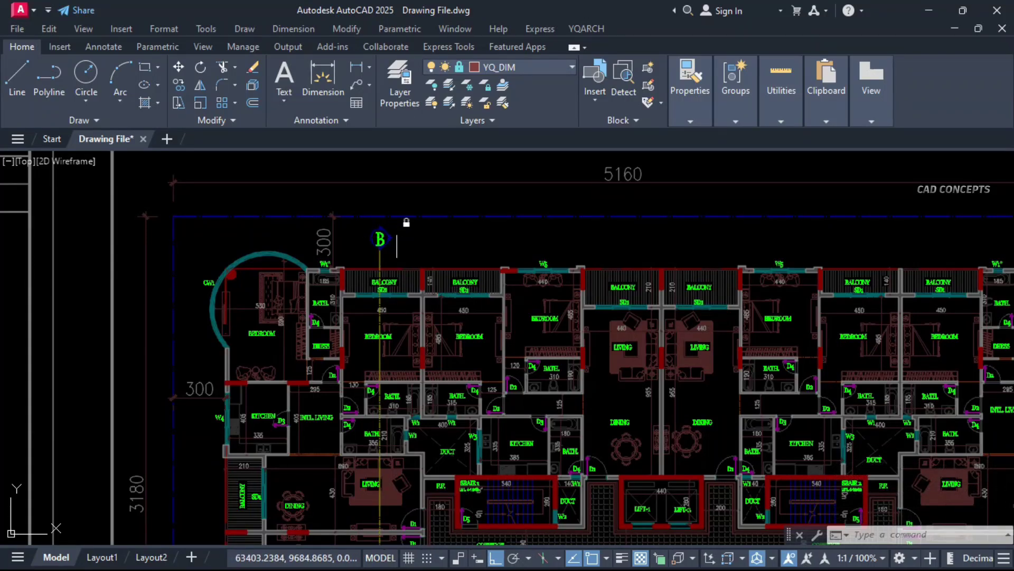
{"action": "scroll", "coordinate": [448, 262], "scroll_direction": "down", "scroll_amount": 4}
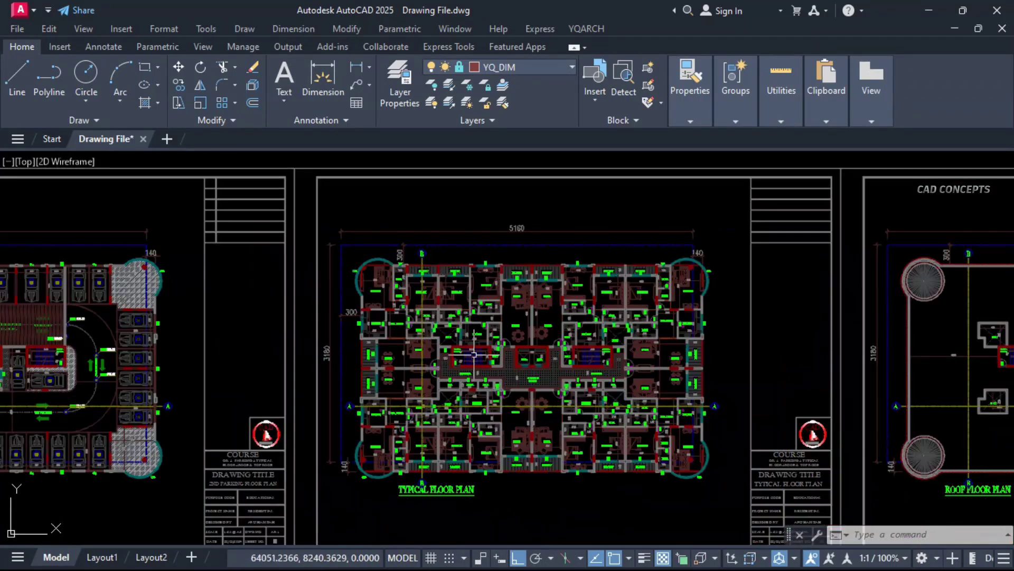
{"action": "scroll", "coordinate": [487, 379], "scroll_direction": "up", "scroll_amount": 1}
{"action": "scroll", "coordinate": [714, 343], "scroll_direction": "down", "scroll_amount": 2}
{"action": "scroll", "coordinate": [769, 360], "scroll_direction": "up", "scroll_amount": 2}
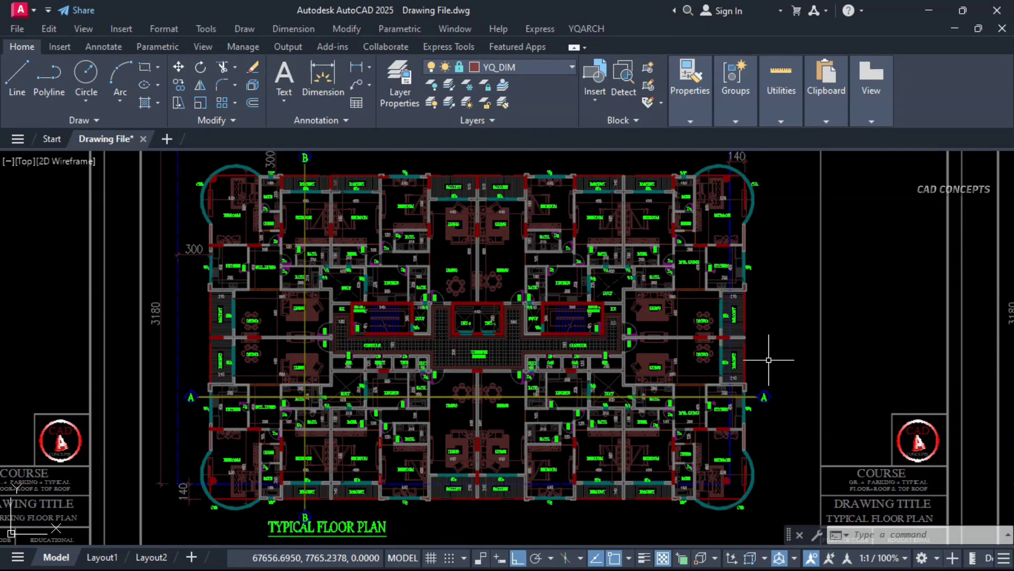
{"action": "type", "text": "ERU"}
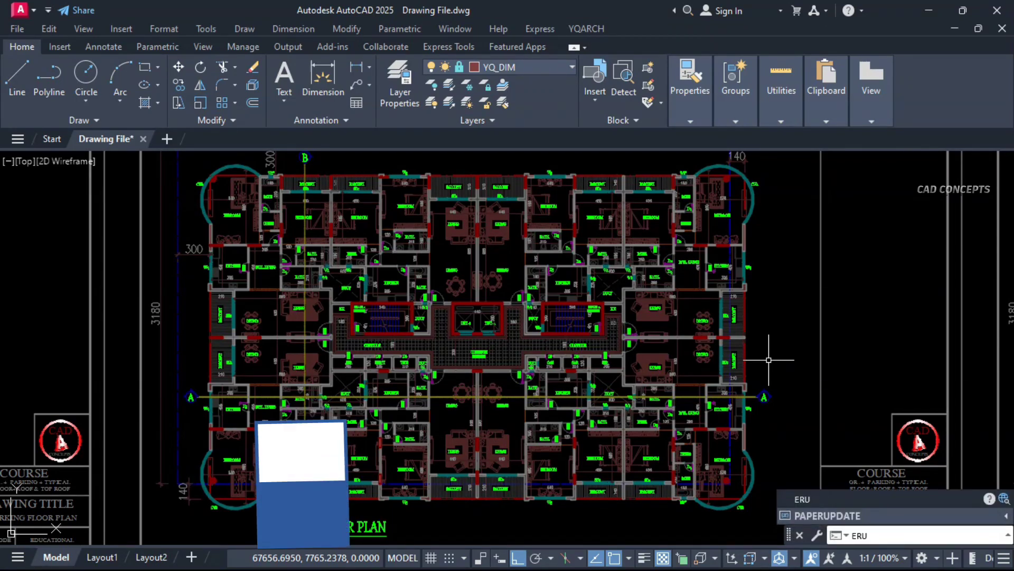
{"action": "key", "text": "Return"}
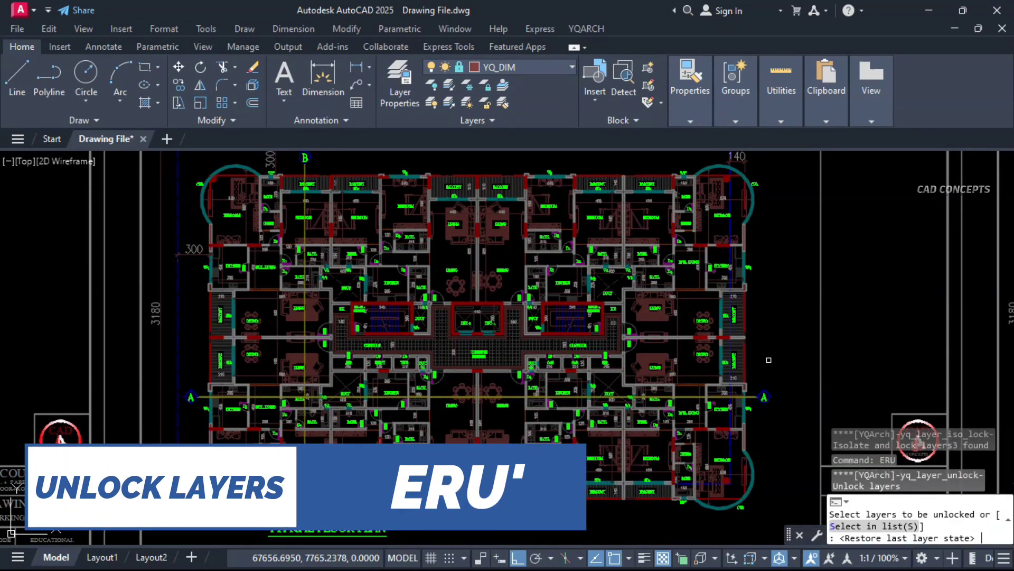
{"action": "key", "text": "Return"}
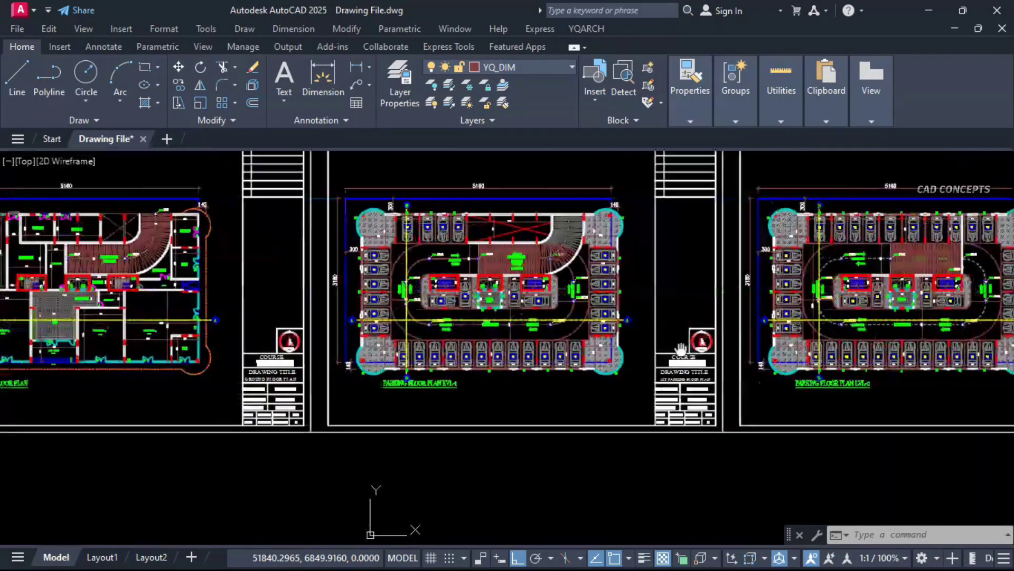
Adjust the linetype scale of the driveway centreline in the LVL-2 parking floor plan with the XT command.
{"action": "middle_click_drag", "start_coordinate": [649, 351], "coordinate": [192, 350]}
{"action": "scroll", "coordinate": [353, 324], "scroll_direction": "up", "scroll_amount": 3}
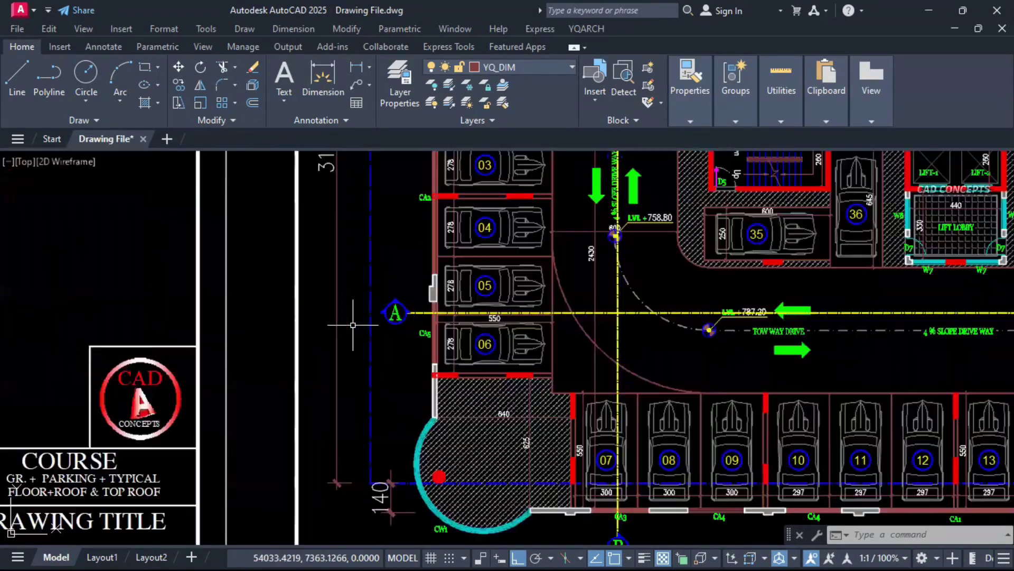
{"action": "scroll", "coordinate": [659, 332], "scroll_direction": "up", "scroll_amount": 2}
{"action": "middle_click_drag", "start_coordinate": [649, 332], "coordinate": [186, 401]}
{"action": "scroll", "coordinate": [221, 436], "scroll_direction": "down", "scroll_amount": 4}
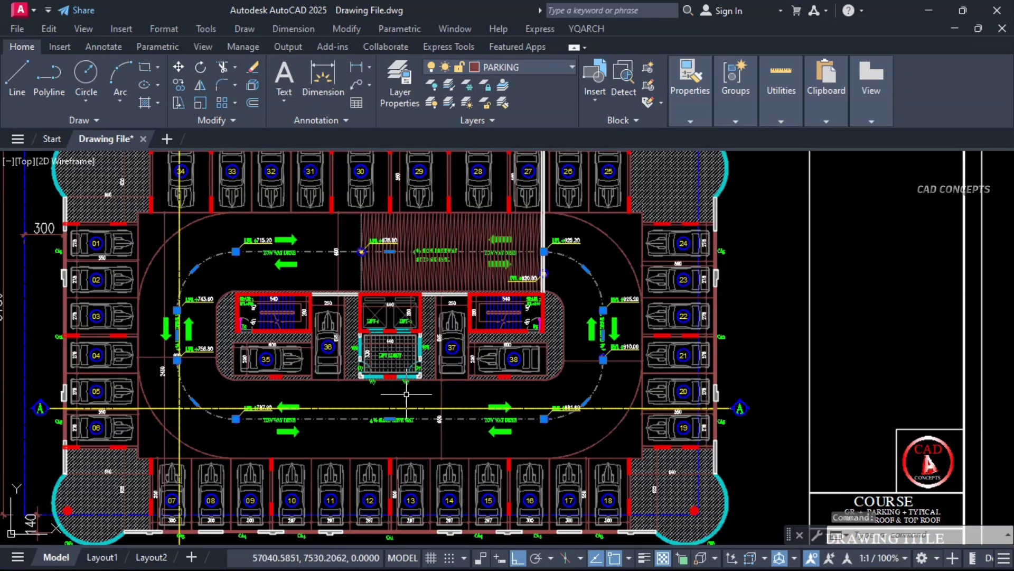
{"action": "type", "text": "XT"}
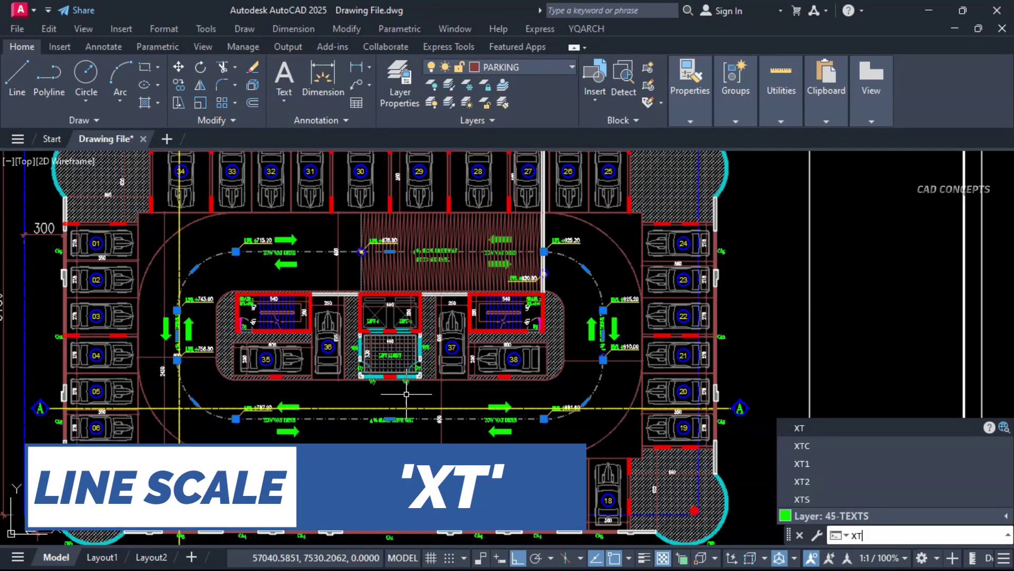
{"action": "key", "text": "Return"}
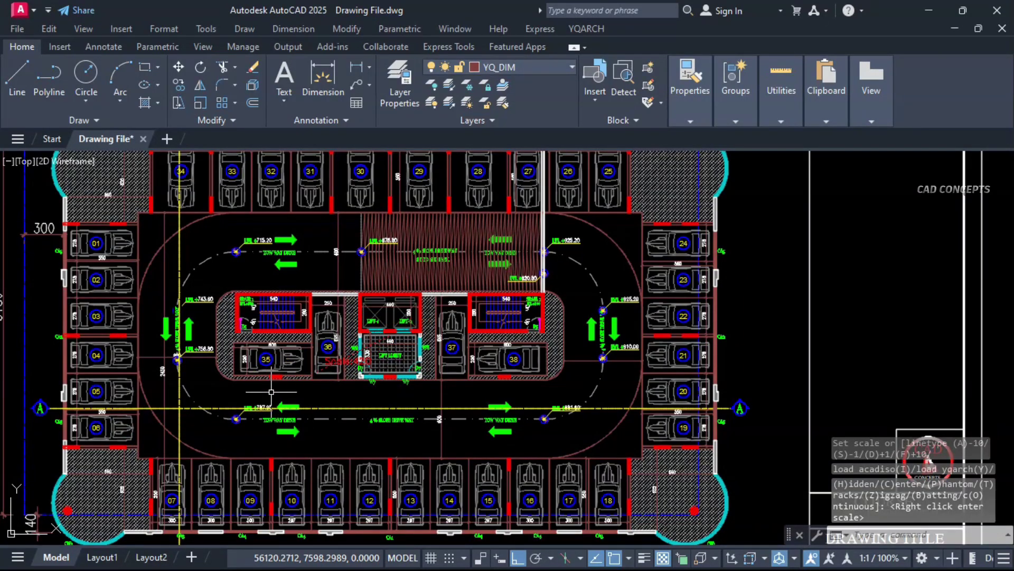
{"action": "key", "text": "Return"}
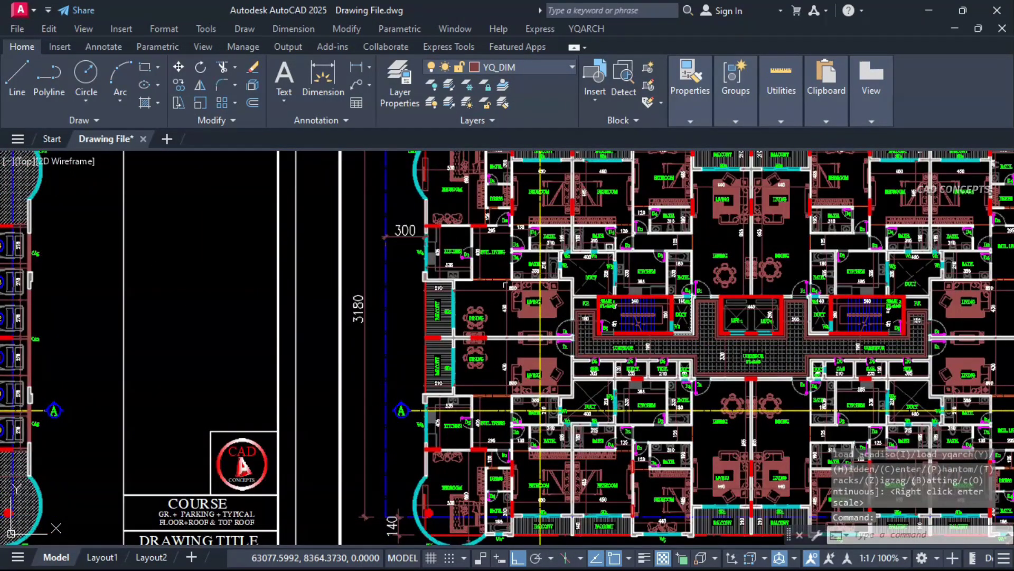
Rescale the linetype of the two parallel lines across the opening between INTL. LIVING and the living room with XT.
{"action": "scroll", "coordinate": [504, 285], "scroll_direction": "down", "scroll_amount": 5}
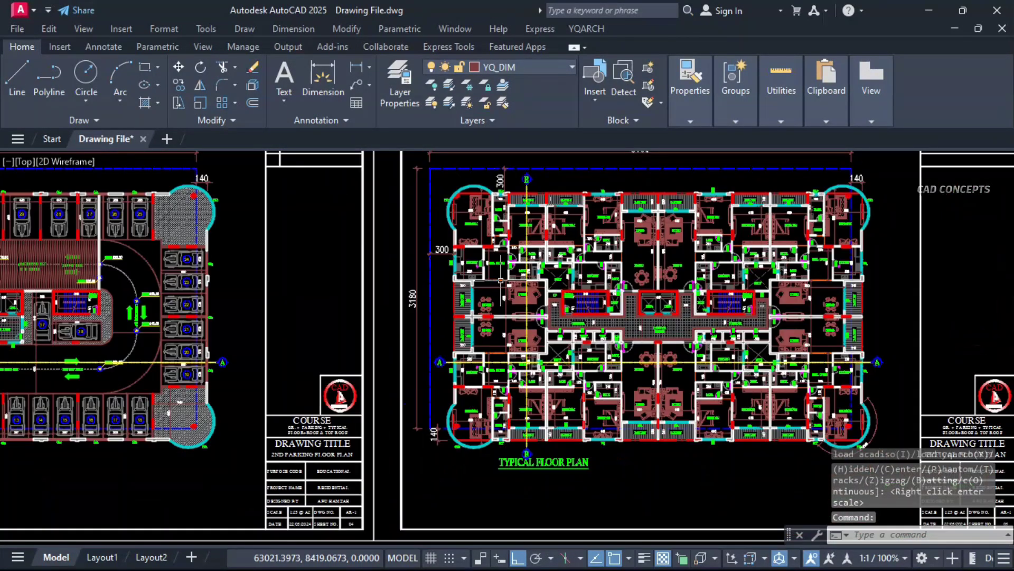
{"action": "scroll", "coordinate": [525, 335], "scroll_direction": "up", "scroll_amount": 10}
{"action": "left_click", "coordinate": [562, 254]}
{"action": "left_click", "coordinate": [484, 347]}
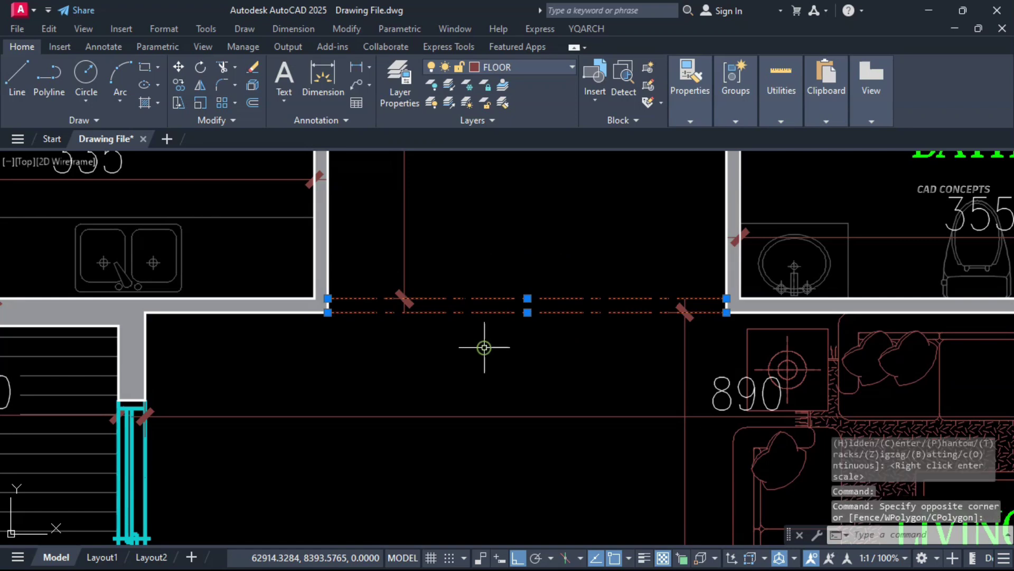
{"action": "key", "text": "Return"}
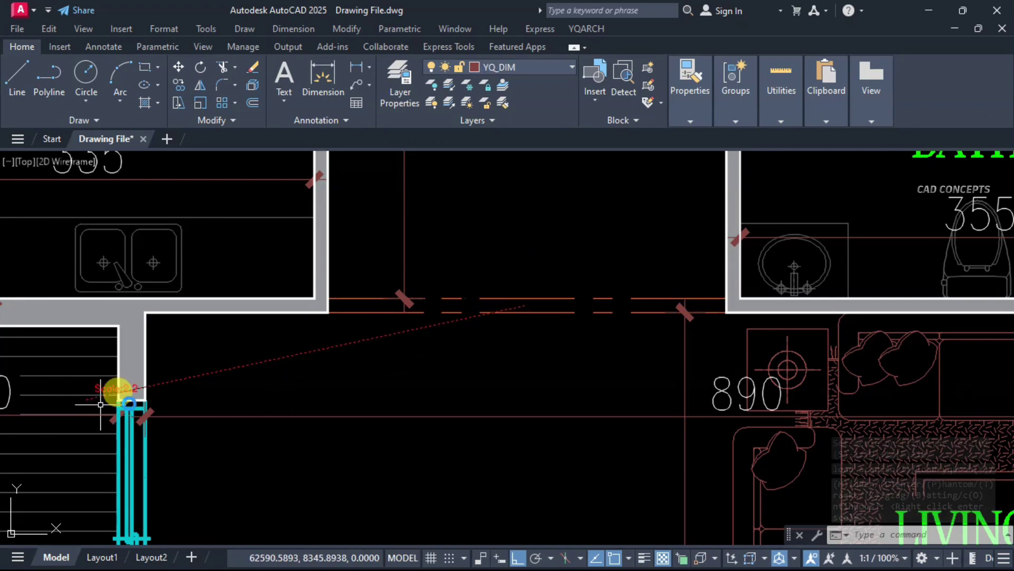
{"action": "left_click", "coordinate": [453, 340]}
{"action": "scroll", "coordinate": [362, 367], "scroll_direction": "up", "scroll_amount": 4}
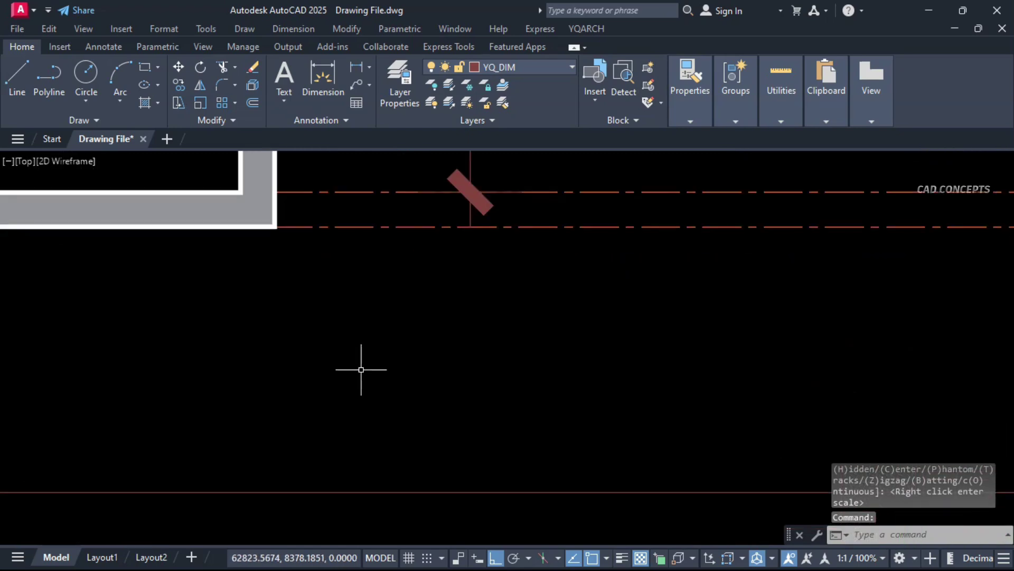
Rescale the linetype of the line across the opening between the 125 wide passage and the dining area with XT.
{"action": "scroll", "coordinate": [380, 371], "scroll_direction": "down", "scroll_amount": 4}
{"action": "scroll", "coordinate": [379, 370], "scroll_direction": "down", "scroll_amount": 3}
{"action": "key", "text": "space"}
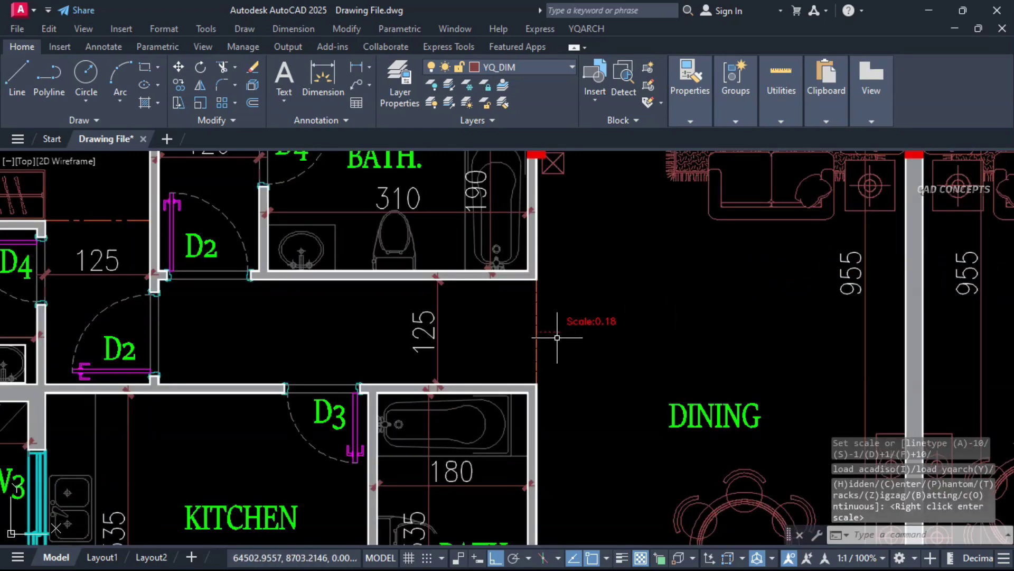
{"action": "left_click", "coordinate": [644, 312]}
{"action": "scroll", "coordinate": [734, 344], "scroll_direction": "down", "scroll_amount": 4}
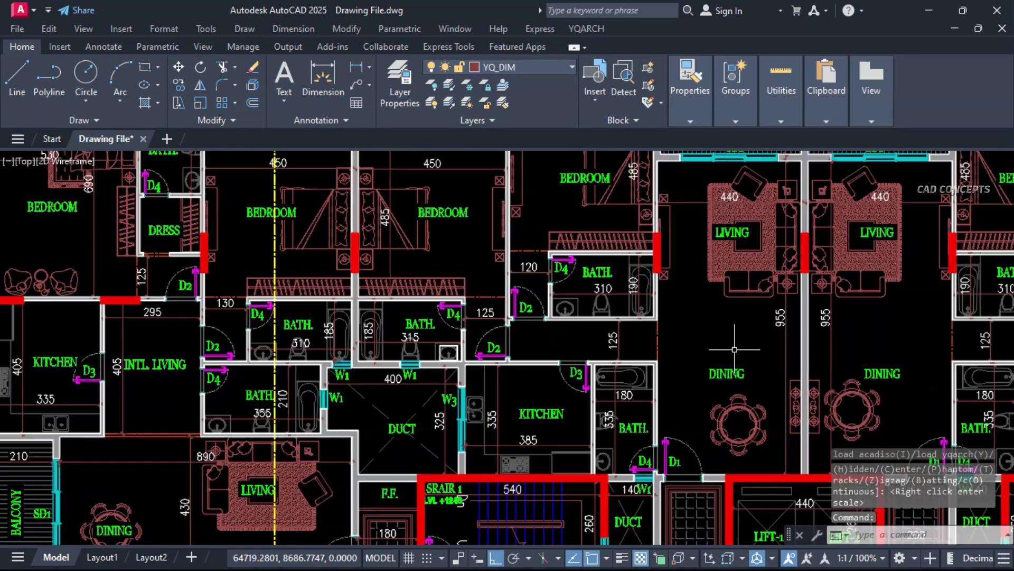
Rescale the linetype of the opening lines near the 120 and 125 dimensions by the bedroom entrances with XT.
{"action": "key", "text": "space"}
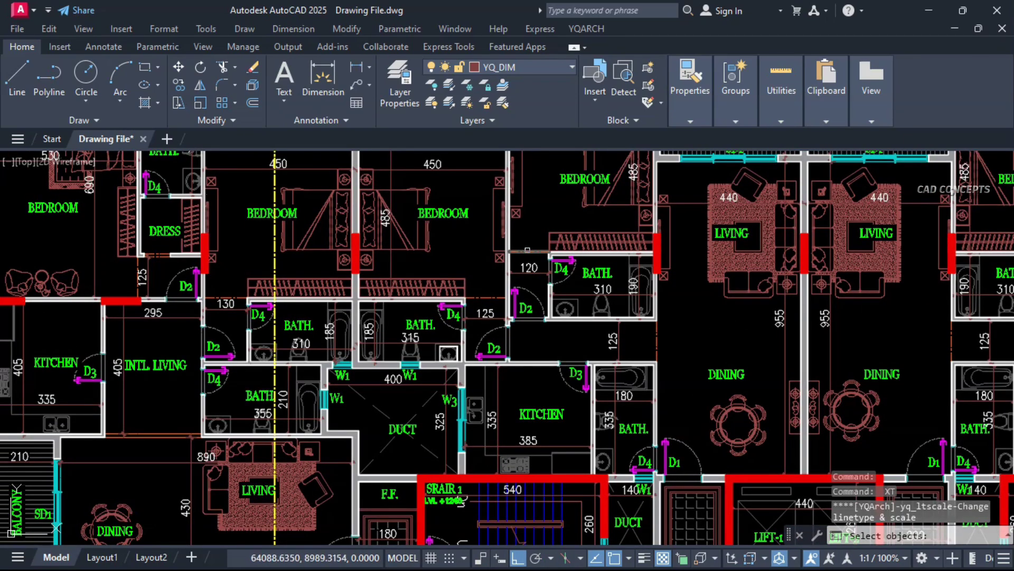
{"action": "left_click", "coordinate": [526, 251]}
{"action": "left_click", "coordinate": [494, 296]}
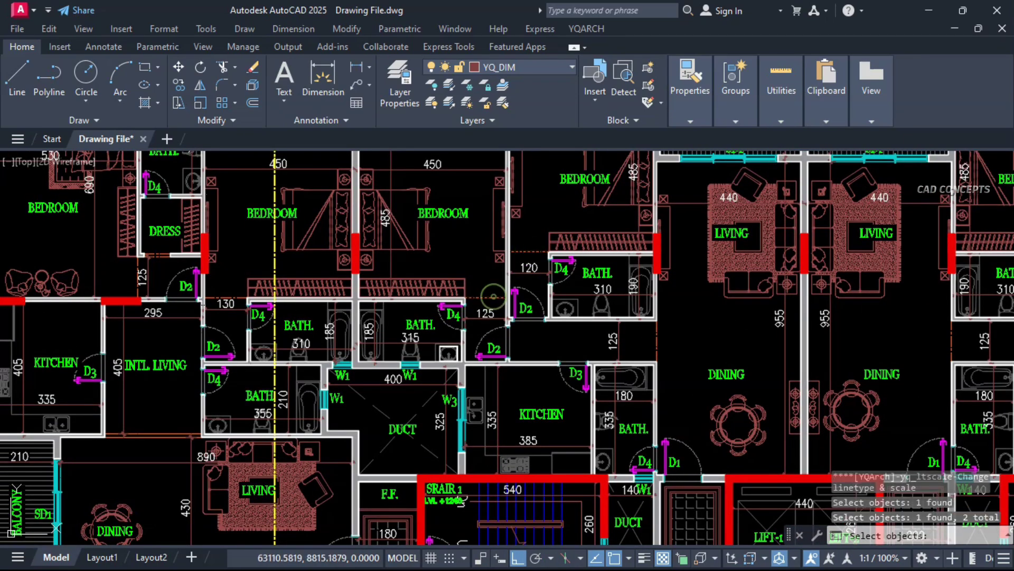
{"action": "key", "text": "Return"}
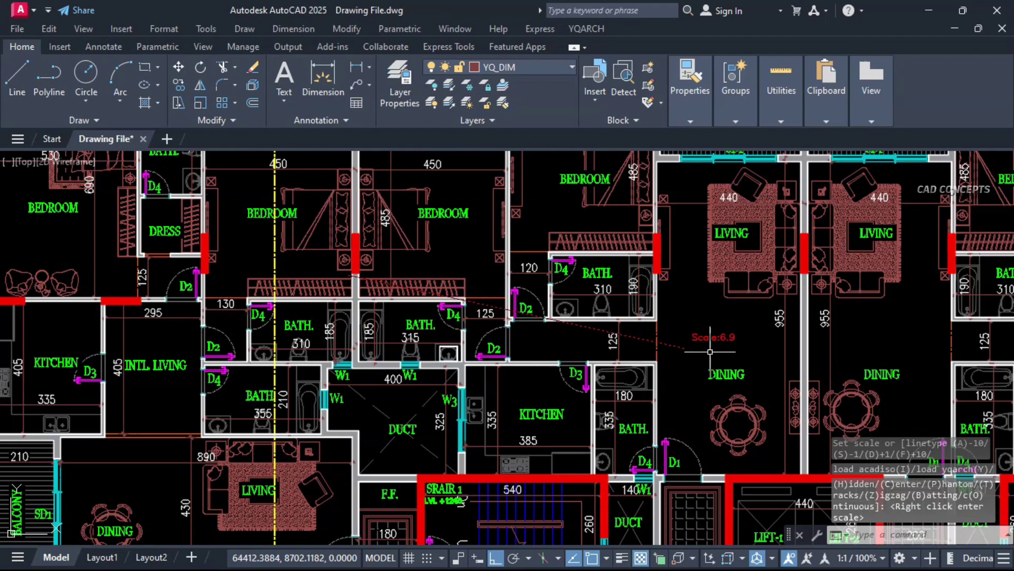
{"action": "scroll", "coordinate": [369, 267], "scroll_direction": "down", "scroll_amount": 1}
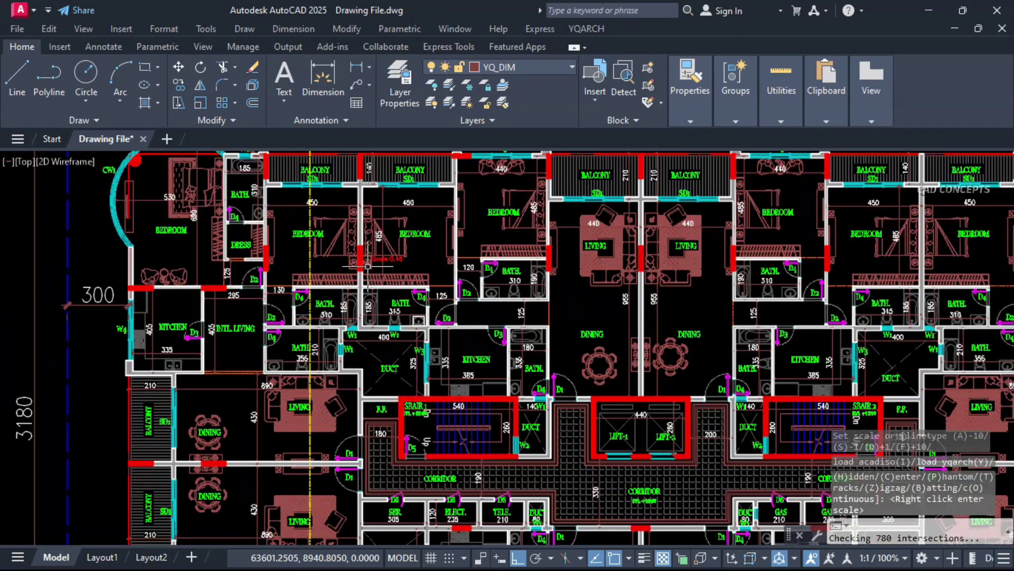
{"action": "scroll", "coordinate": [369, 266], "scroll_direction": "up", "scroll_amount": 1}
{"action": "scroll", "coordinate": [375, 286], "scroll_direction": "up", "scroll_amount": 4}
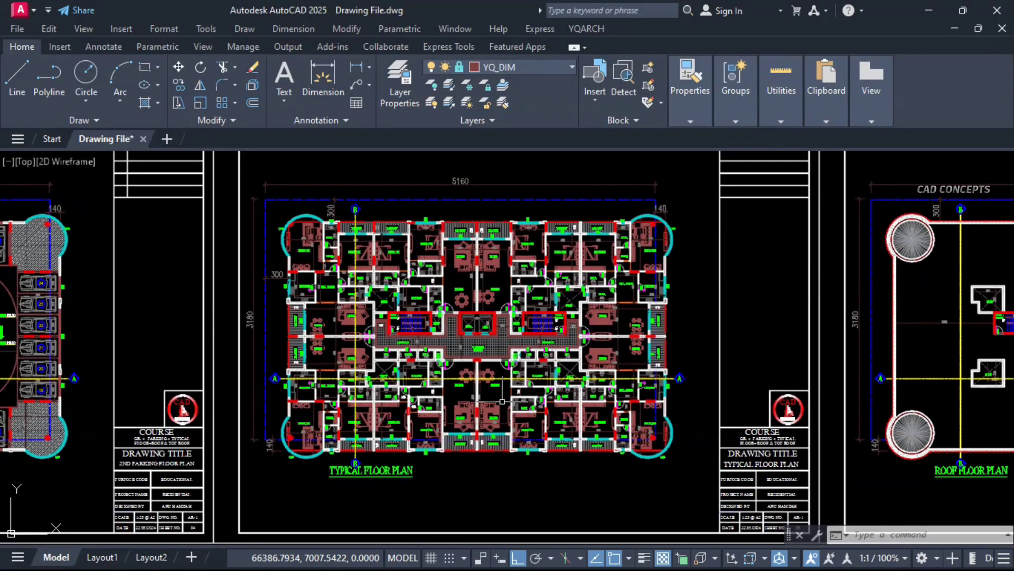
Turn the swing of stair door D5 in the LVL-2 parking floor plan with the FZ command.
{"action": "mouse_move", "coordinate": [335, 407]}
{"action": "middle_mouse_down"}
{"action": "mouse_move", "coordinate": [486, 403]}
{"action": "mouse_move", "coordinate": [751, 421]}
{"action": "middle_mouse_up"}
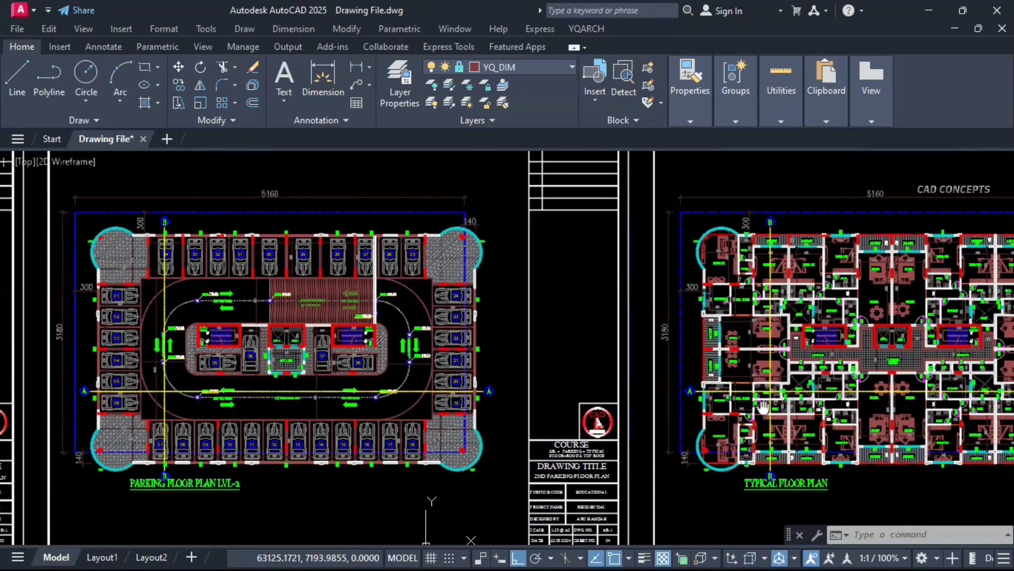
{"action": "scroll", "coordinate": [259, 391], "scroll_direction": "up", "scroll_amount": 5}
{"action": "scroll", "coordinate": [476, 233], "scroll_direction": "up", "scroll_amount": 5}
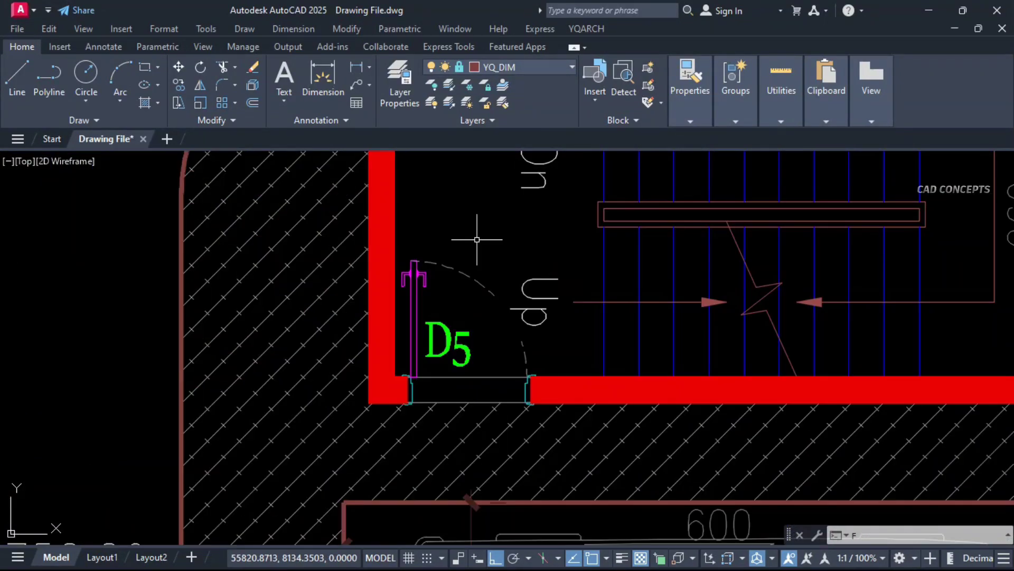
{"action": "type", "text": "FZ"}
{"action": "key", "text": "Return"}
{"action": "left_click", "coordinate": [466, 276]}
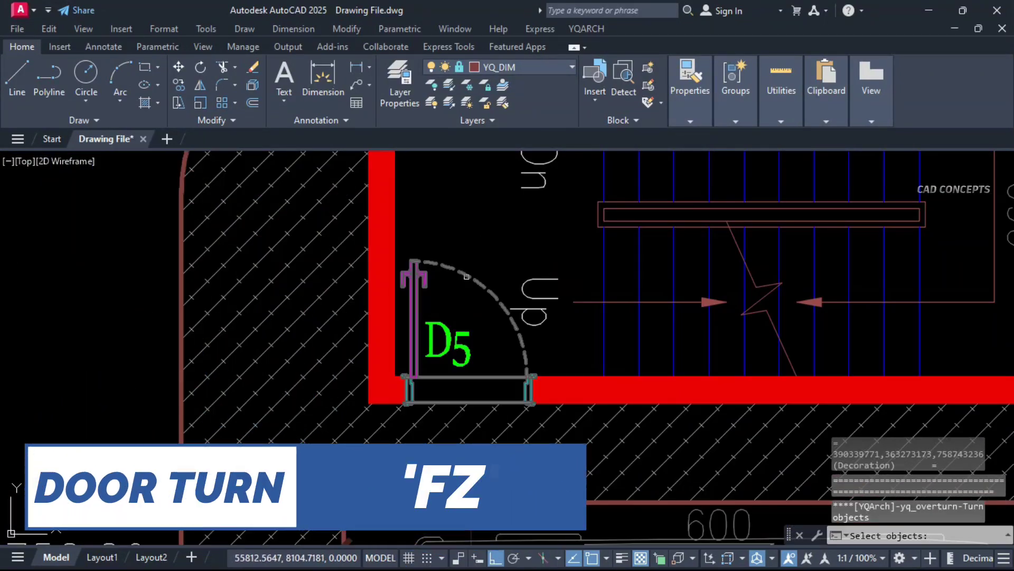
{"action": "key", "text": "Return"}
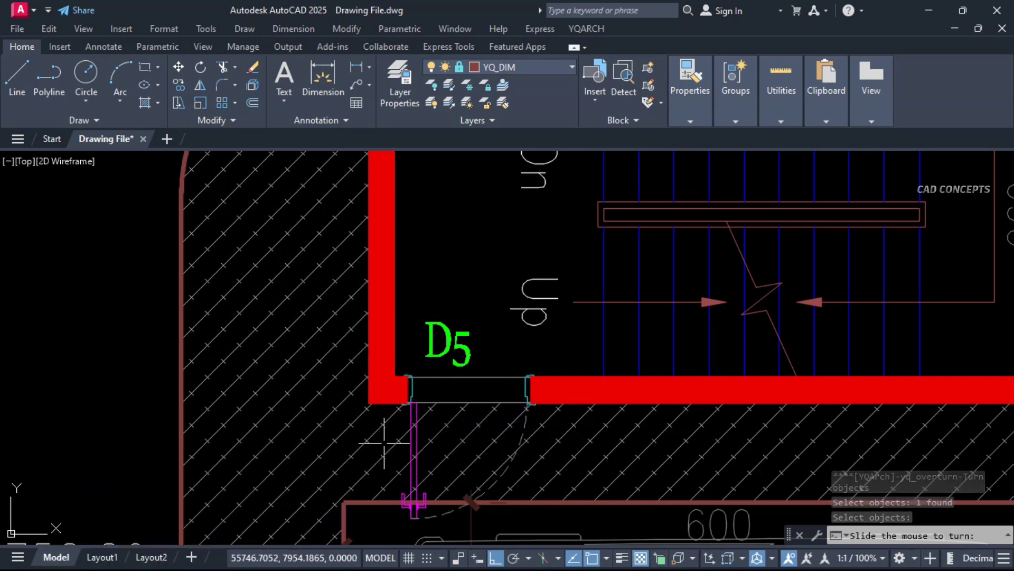
{"action": "left_click", "coordinate": [414, 273]}
Turn the swing of entrance door D1 beside LIFT-2 in the typical floor plan with the FZ command.
{"action": "scroll", "coordinate": [204, 306], "scroll_direction": "down", "scroll_amount": 10}
{"action": "scroll", "coordinate": [183, 319], "scroll_direction": "down", "scroll_amount": 5}
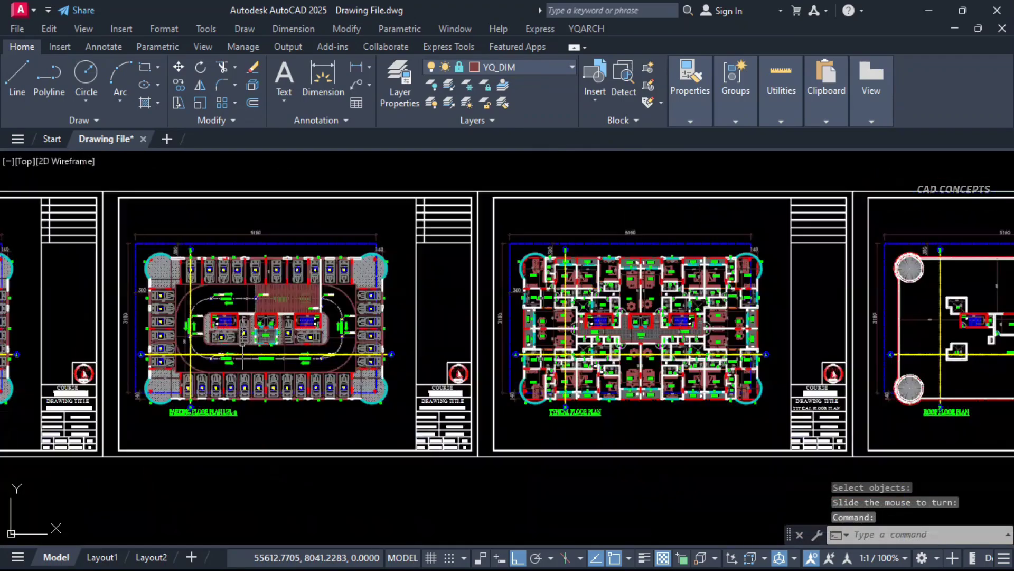
{"action": "scroll", "coordinate": [523, 244], "scroll_direction": "up", "scroll_amount": 10}
{"action": "scroll", "coordinate": [523, 244], "scroll_direction": "down", "scroll_amount": 4}
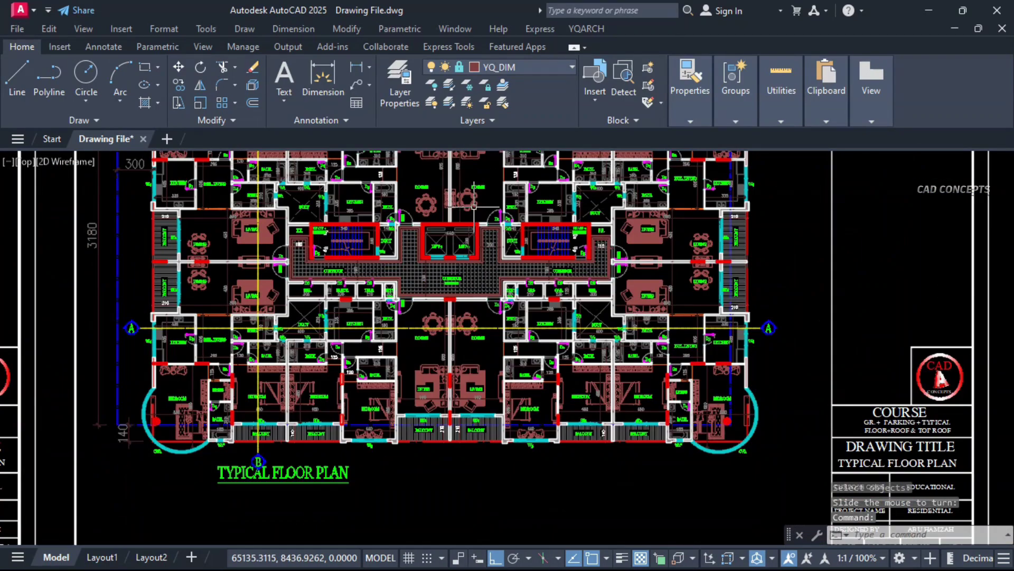
{"action": "scroll", "coordinate": [523, 244], "scroll_direction": "up", "scroll_amount": 4}
{"action": "scroll", "coordinate": [523, 244], "scroll_direction": "up", "scroll_amount": 6}
{"action": "middle_click_drag", "start_coordinate": [422, 215], "coordinate": [511, 279]}
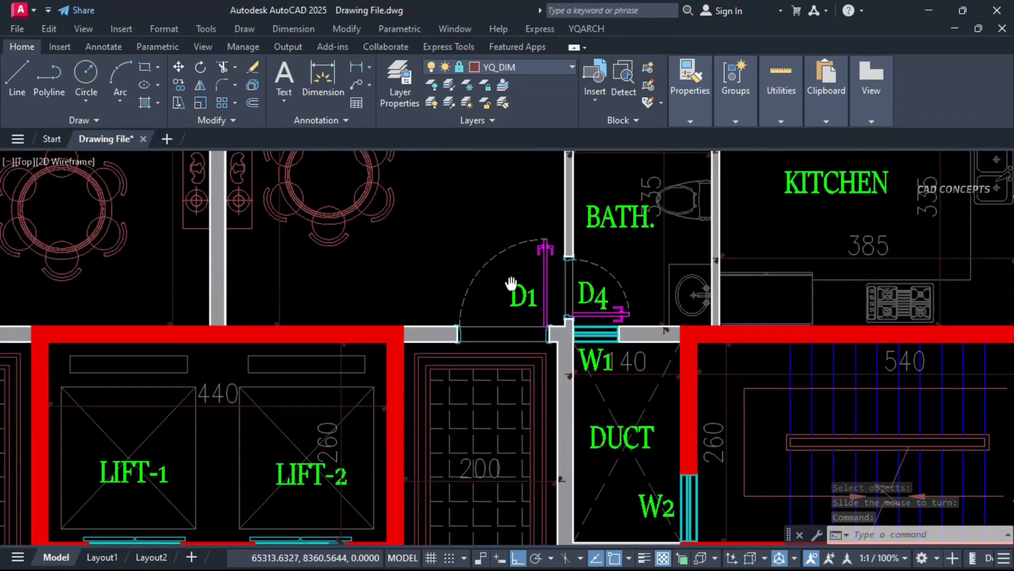
{"action": "key", "text": "space"}
{"action": "left_click", "coordinate": [542, 252]}
{"action": "key", "text": "space"}
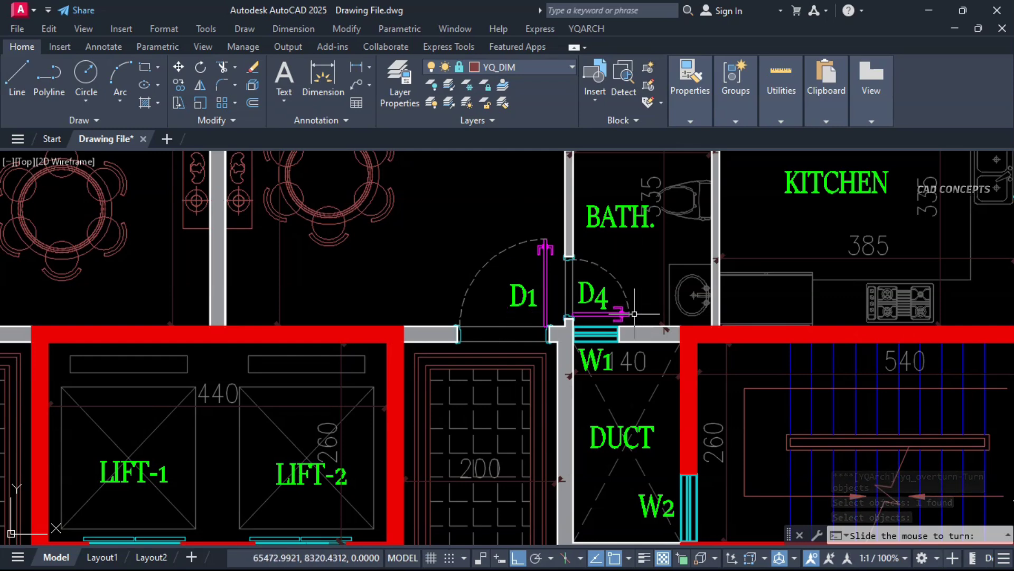
{"action": "left_click", "coordinate": [605, 264]}
Turn the swing of kitchen door D3 off the 125 wide passage with the FZ command.
{"action": "middle_click_drag", "start_coordinate": [601, 252], "coordinate": [554, 518]}
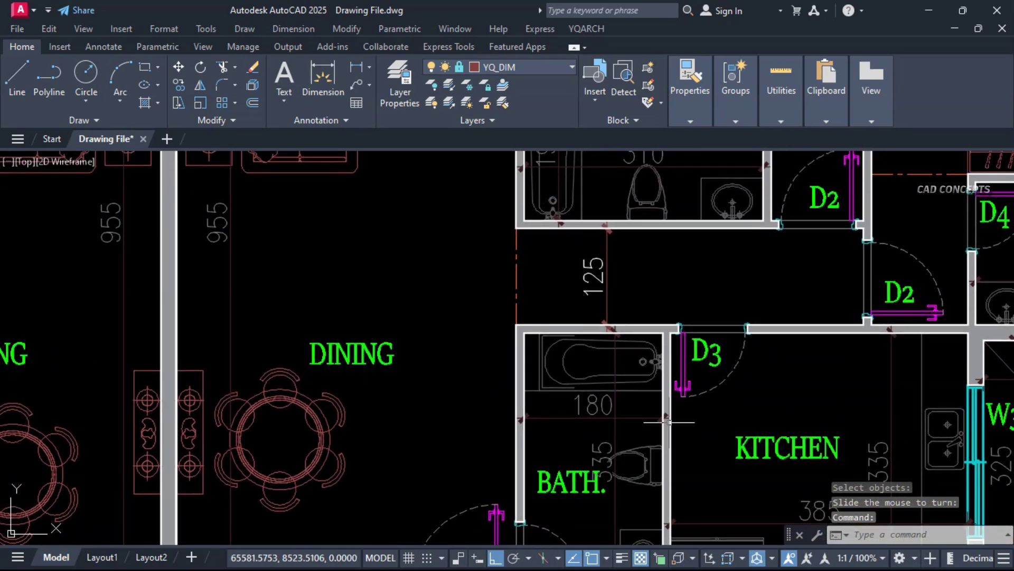
{"action": "key", "text": "Return"}
{"action": "left_click", "coordinate": [678, 387]}
{"action": "key", "text": "Return"}
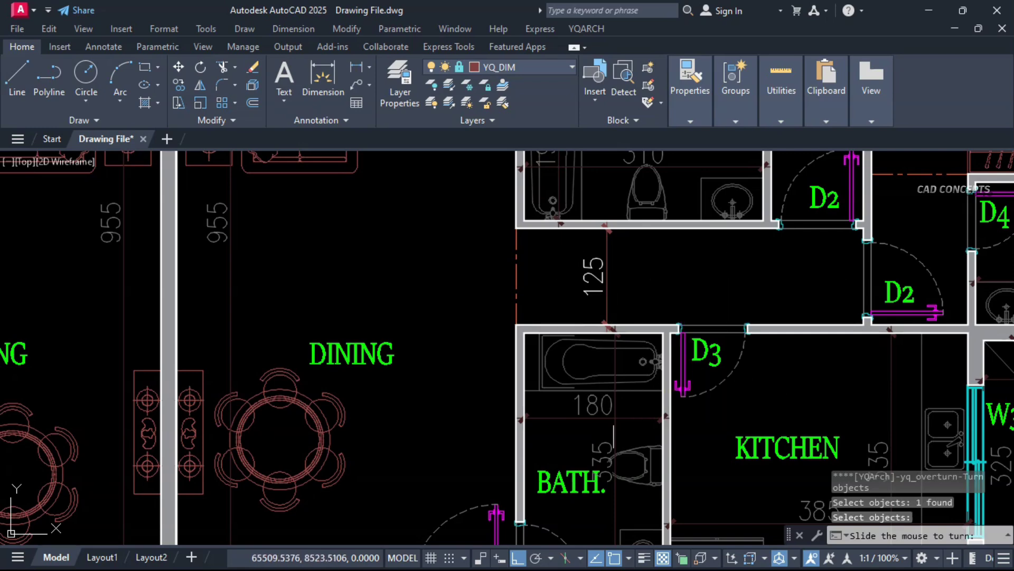
{"action": "left_click", "coordinate": [627, 422]}
Turn the swing of door D2 at the end of the passage, beside the 310 wide bath, with FZ.
{"action": "middle_click_drag", "start_coordinate": [794, 394], "coordinate": [565, 448]}
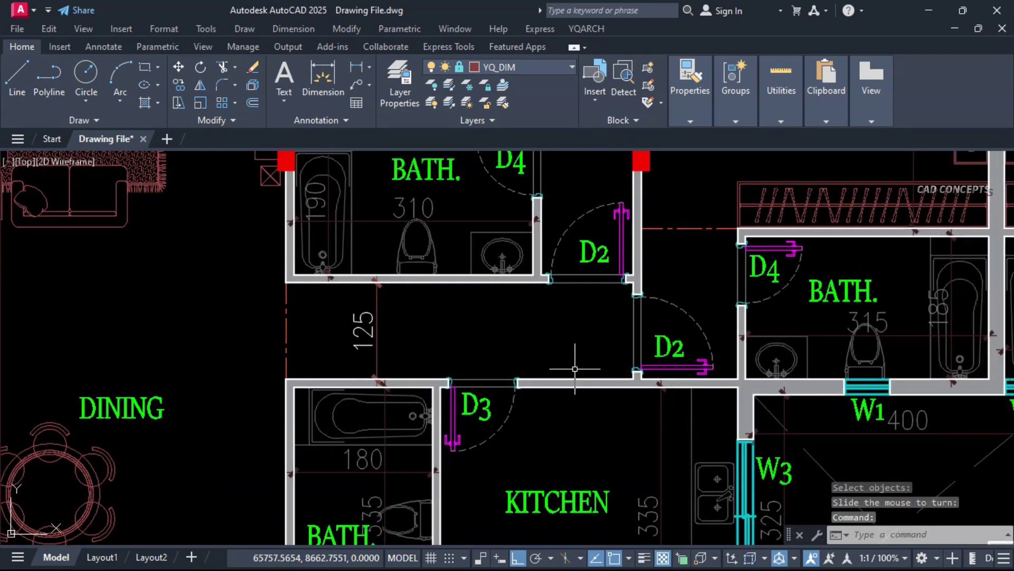
{"action": "key", "text": "Return"}
{"action": "left_click", "coordinate": [615, 212]}
{"action": "key", "text": "Return"}
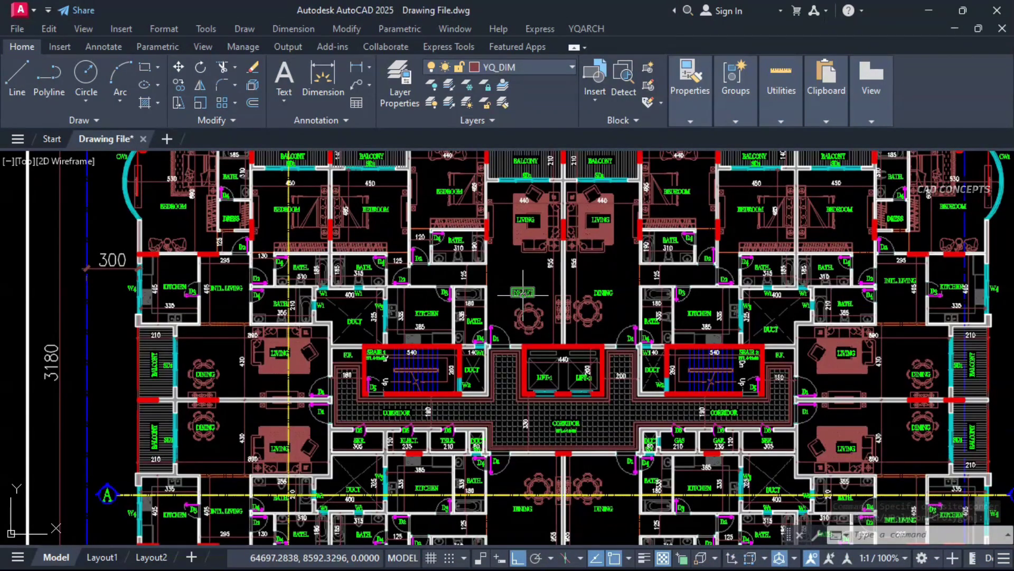
Temporarily hide the DINING label of the central left unit and the dining set of the adjoining right unit with EEF.
{"action": "left_click", "coordinate": [523, 294]}
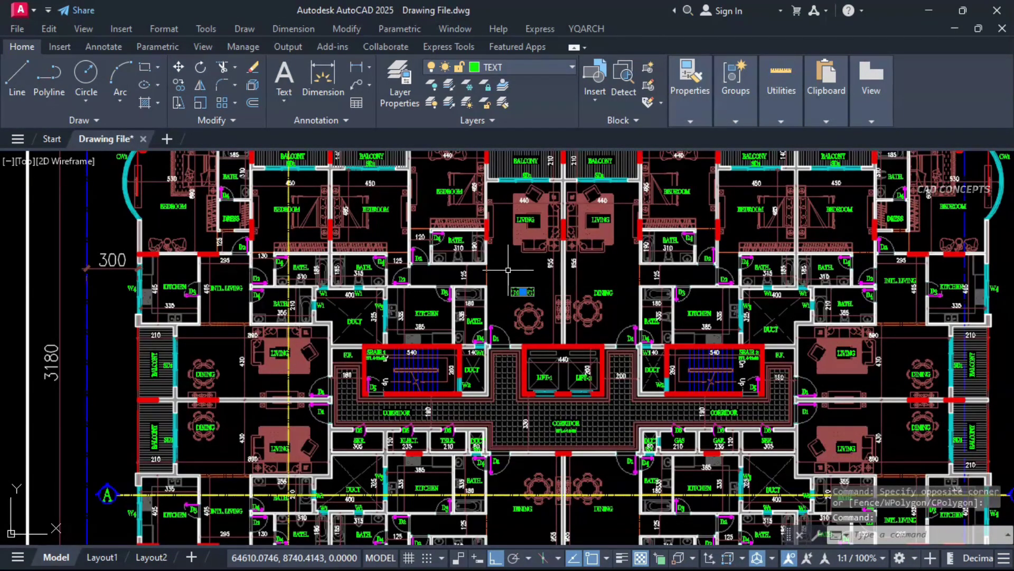
{"action": "type", "text": "EEF"}
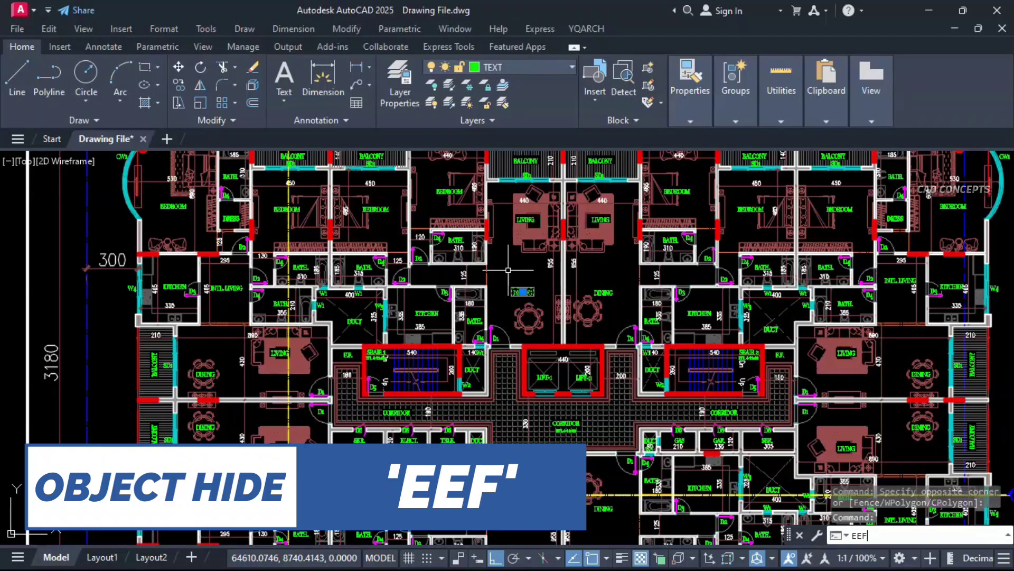
{"action": "key", "text": "Return"}
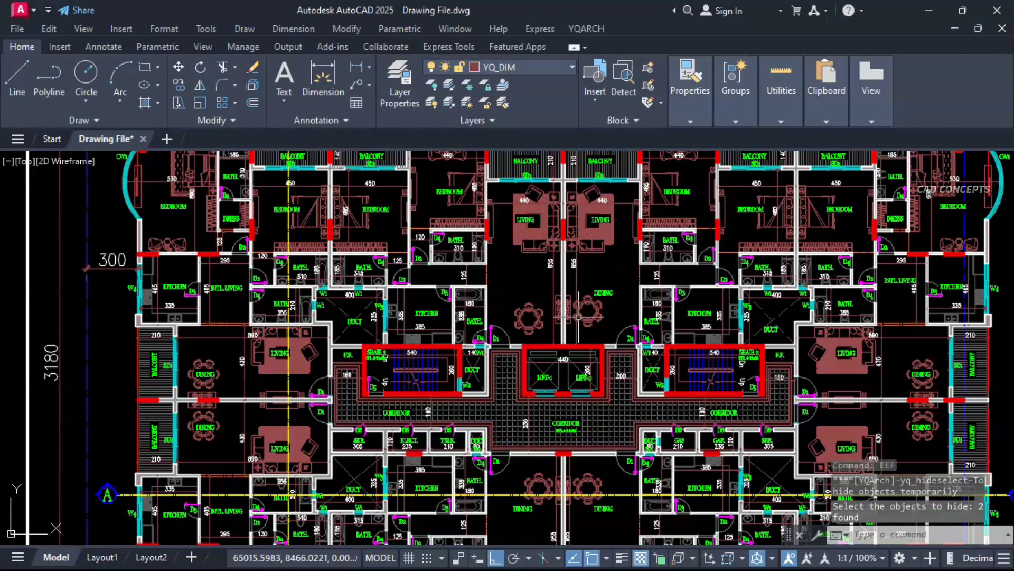
{"action": "left_click", "coordinate": [587, 327]}
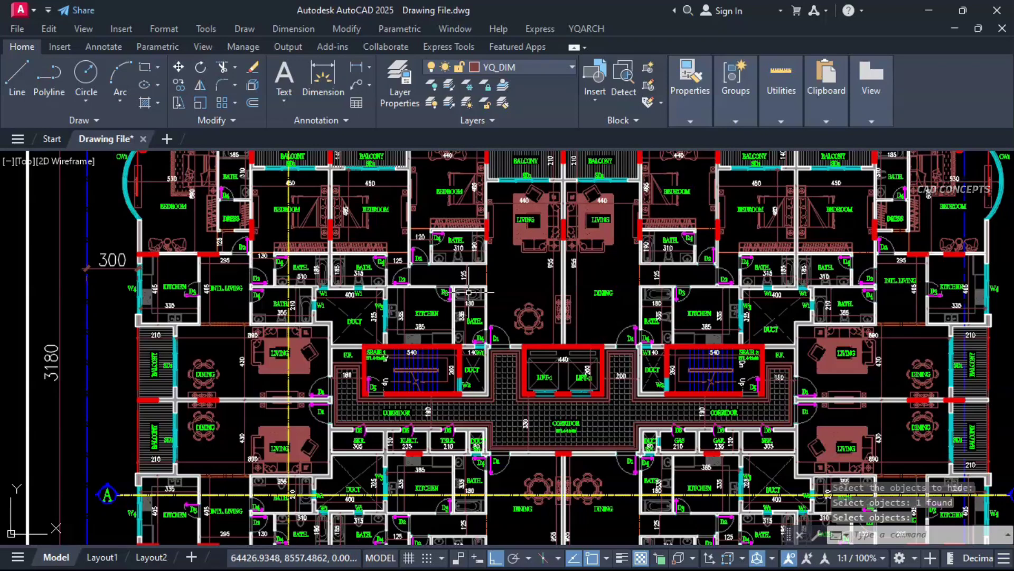
{"action": "key", "text": "Return"}
Isolate the living room furniture of both central units and the paired cabinets between their dining areas with EED.
{"action": "left_click", "coordinate": [585, 246]}
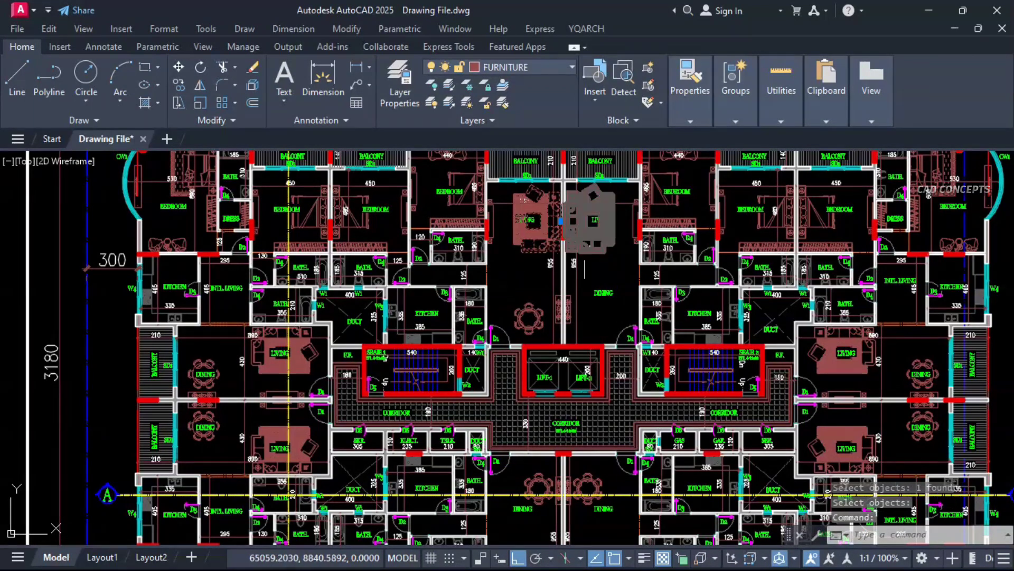
{"action": "left_click", "coordinate": [586, 253]}
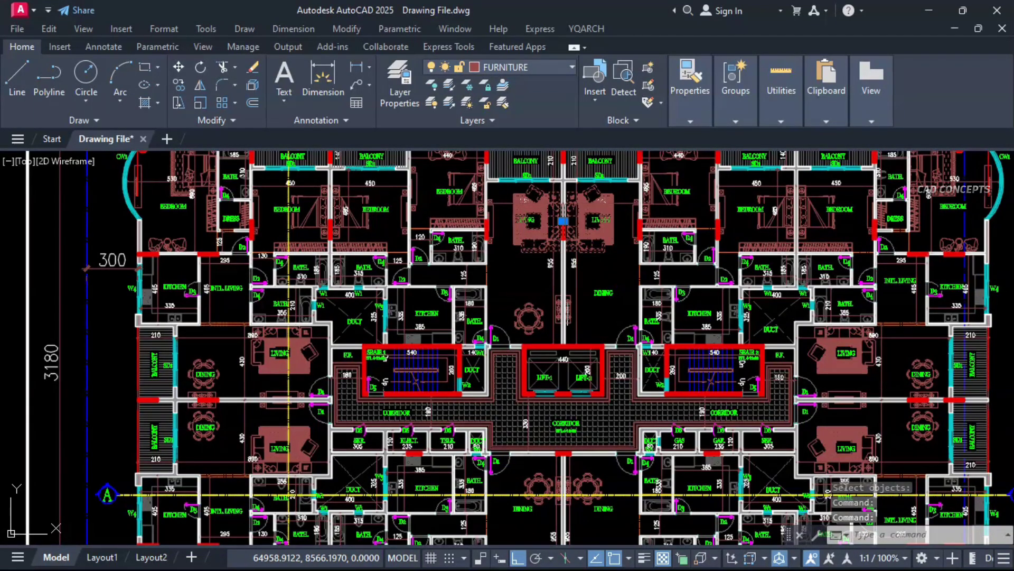
{"action": "type", "text": "EEF"}
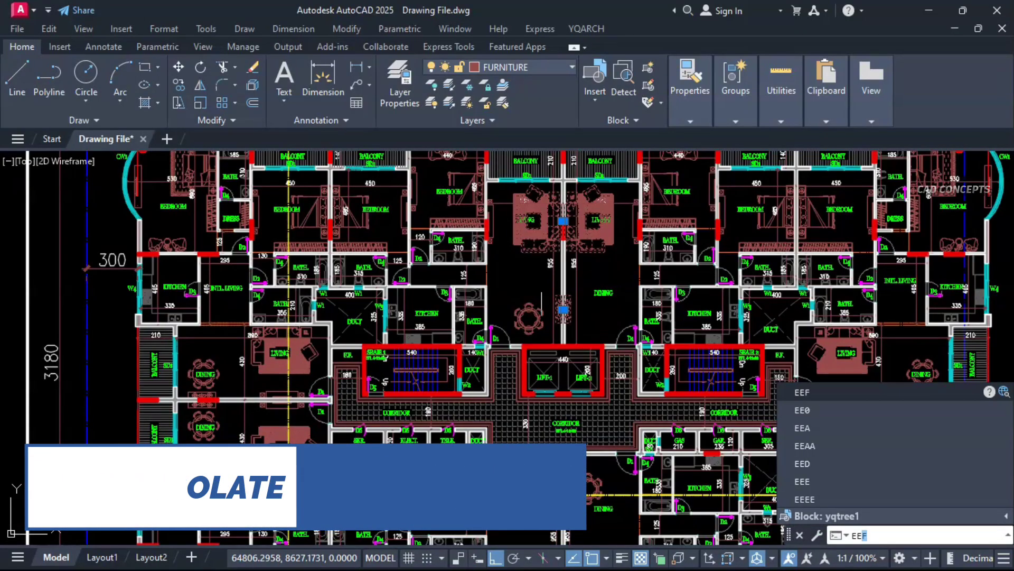
{"action": "key", "text": "BackSpace"}
{"action": "type", "text": "D"}
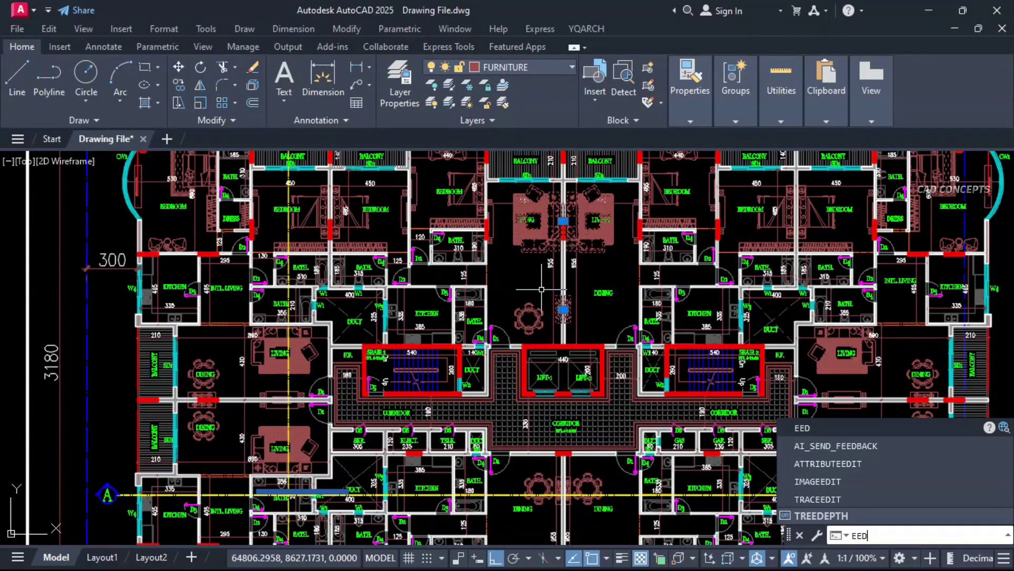
{"action": "key", "text": "Return"}
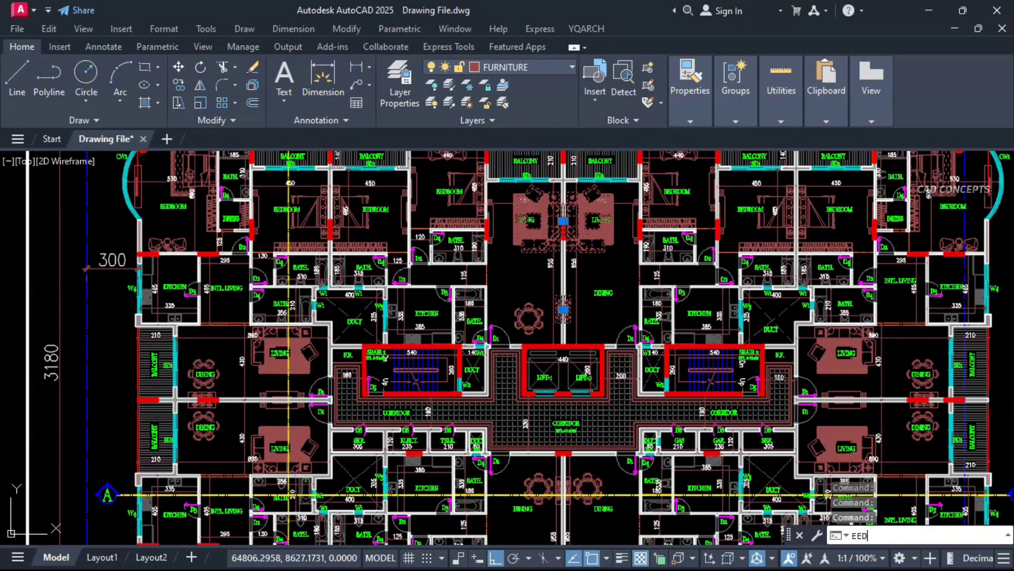
{"action": "key", "text": "Return"}
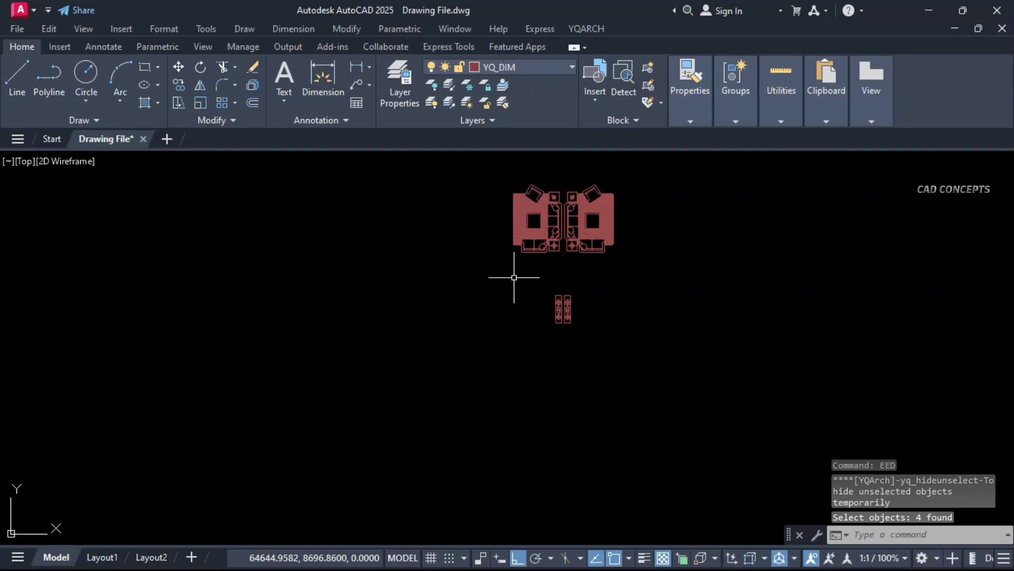
Display all temporarily hidden objects again with EEAA and start the EEF hide command on the typical floor plan.
{"action": "left_click", "coordinate": [477, 324]}
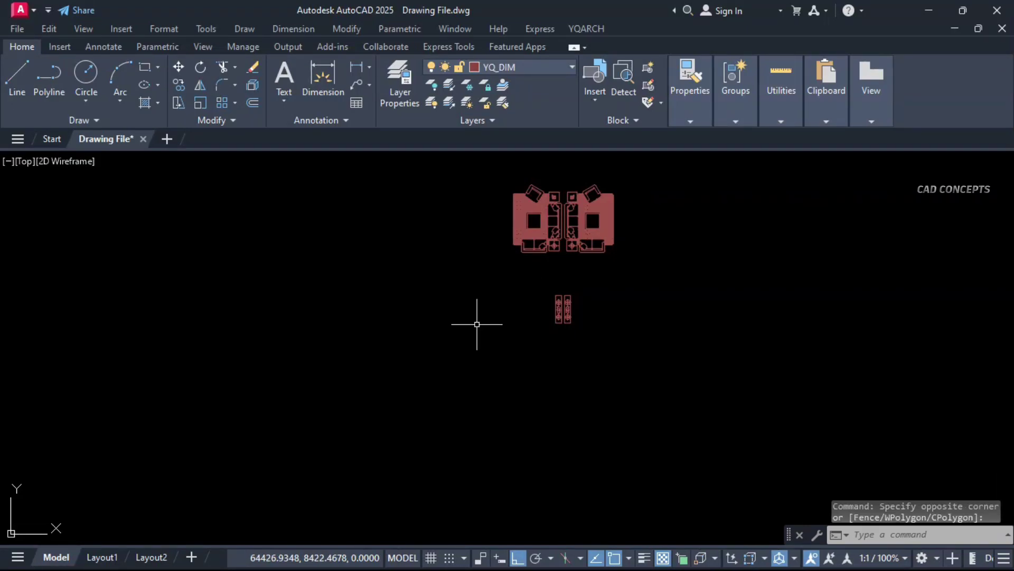
{"action": "type", "text": "EEAA"}
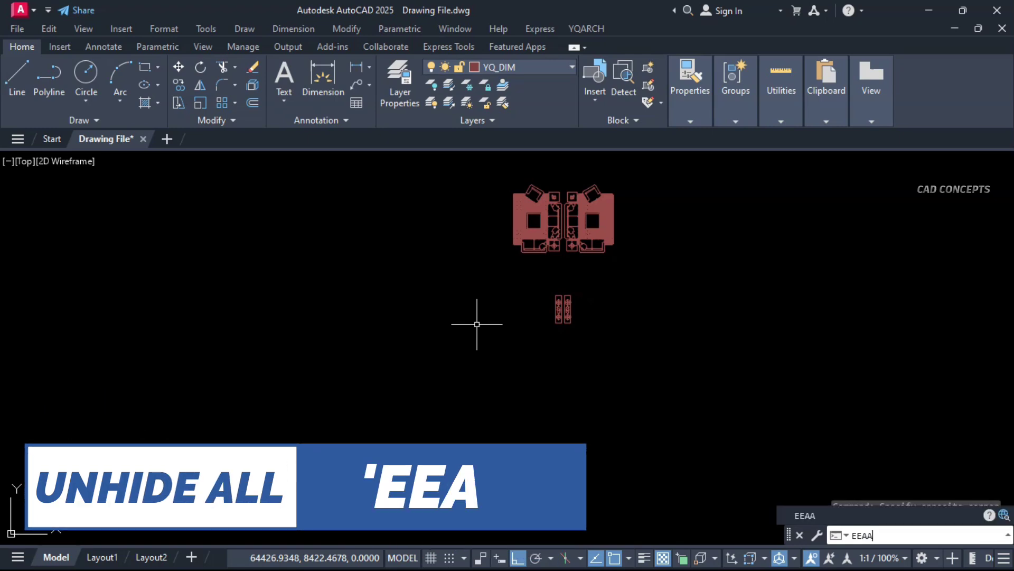
{"action": "key", "text": "Return"}
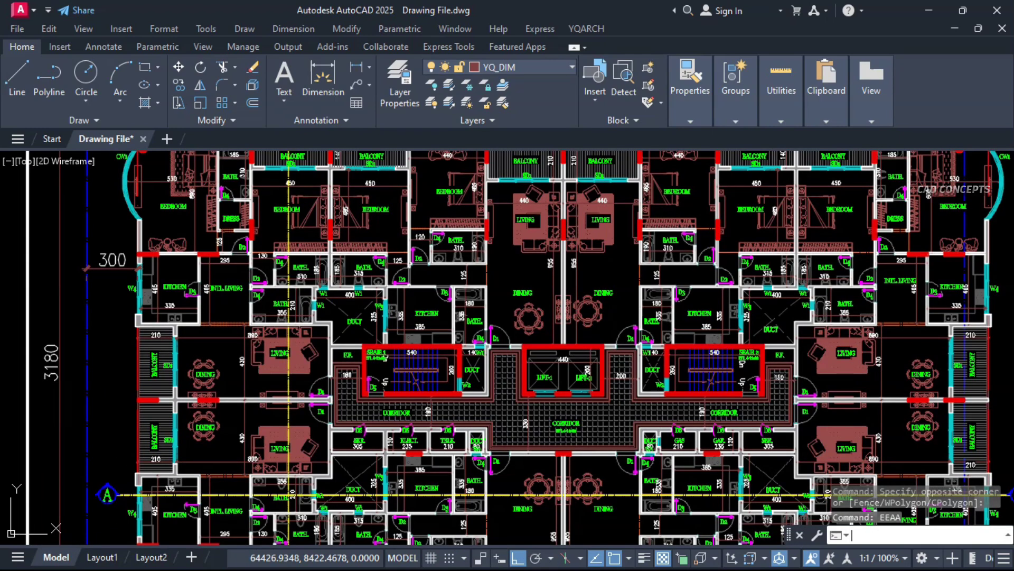
{"action": "middle_click_drag", "start_coordinate": [519, 269], "coordinate": [683, 331]}
{"action": "type", "text": "EEF"}
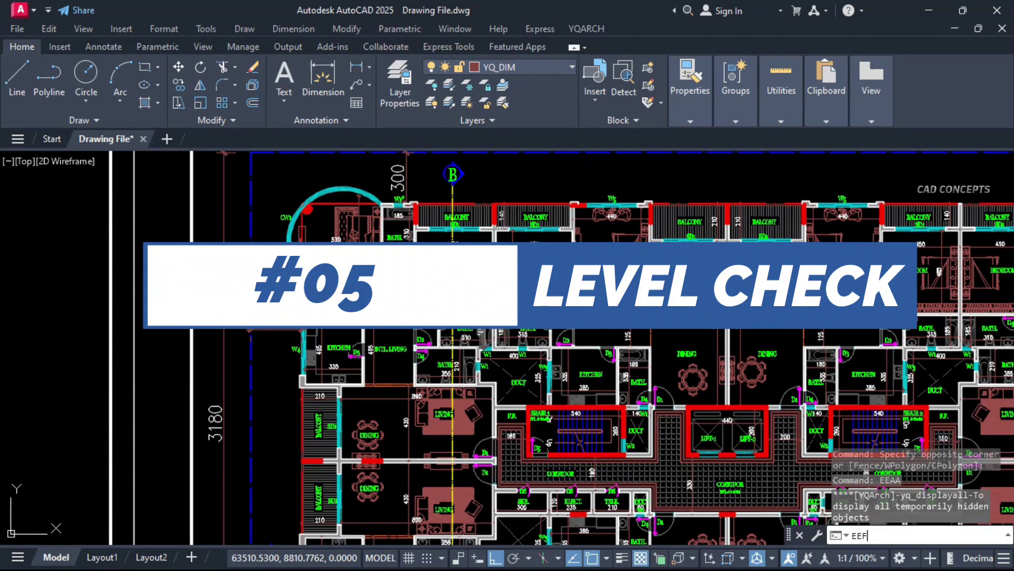
{"action": "key", "text": "Return"}
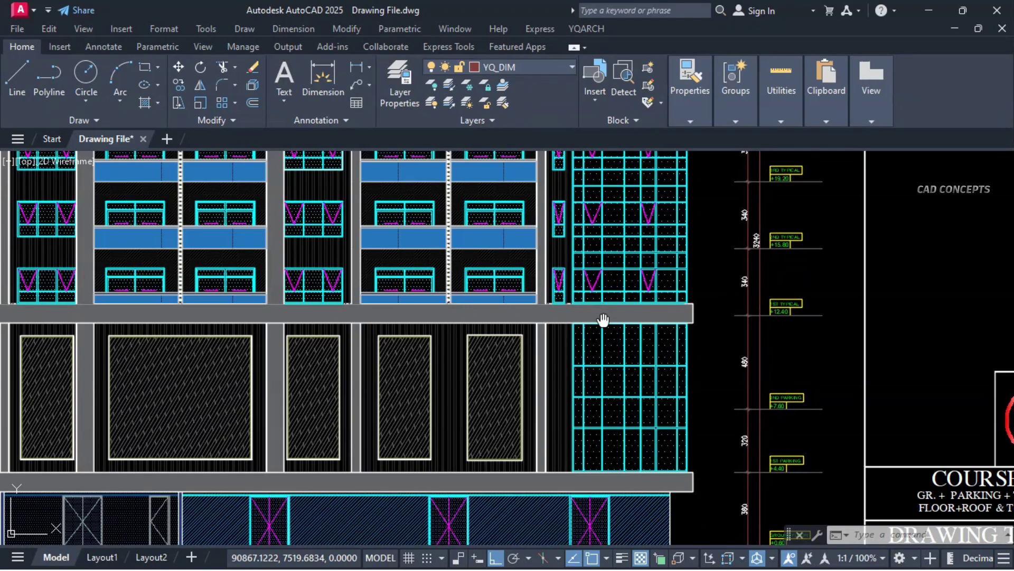
Start the BG level command in the front side elevation and set its original point (O) at the left end of the +0.00 line.
{"action": "middle_click_drag", "start_coordinate": [602, 322], "coordinate": [616, 489]}
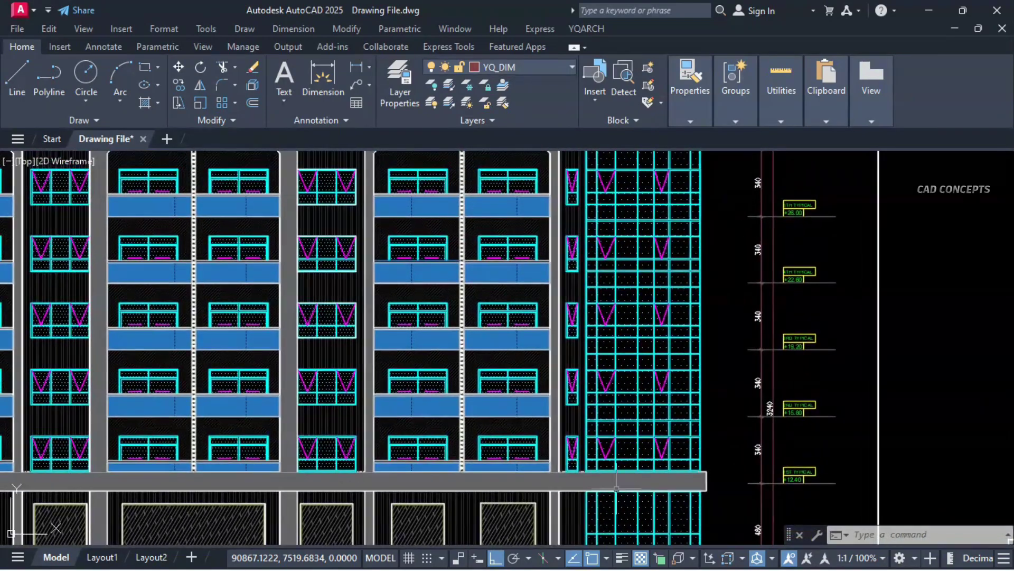
{"action": "scroll", "coordinate": [616, 489], "scroll_direction": "down", "scroll_amount": 6}
{"action": "scroll", "coordinate": [605, 416], "scroll_direction": "up", "scroll_amount": 8}
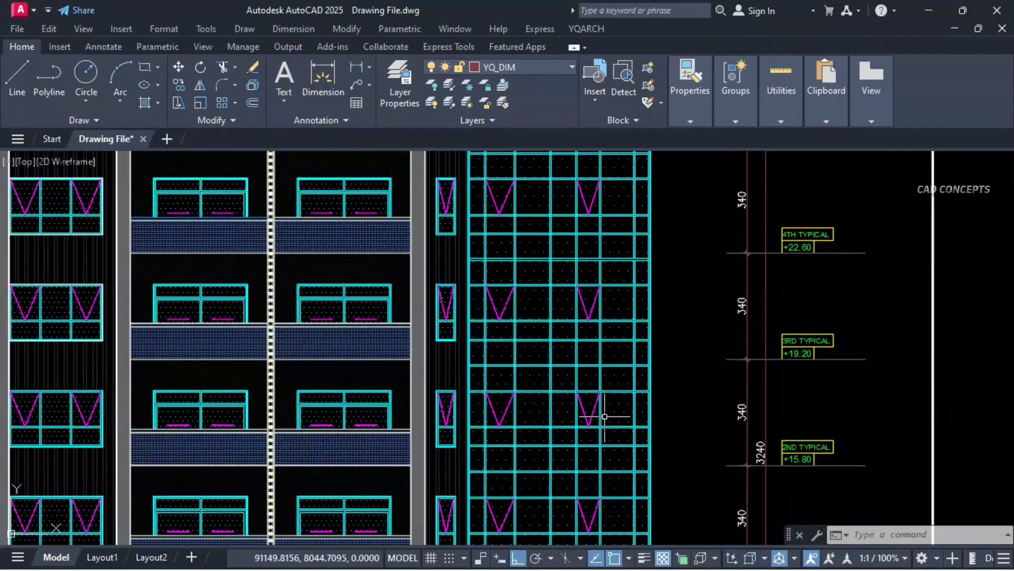
{"action": "scroll", "coordinate": [604, 416], "scroll_direction": "down", "scroll_amount": 5}
{"action": "scroll", "coordinate": [618, 443], "scroll_direction": "up", "scroll_amount": 4}
{"action": "scroll", "coordinate": [632, 338], "scroll_direction": "down", "scroll_amount": 1}
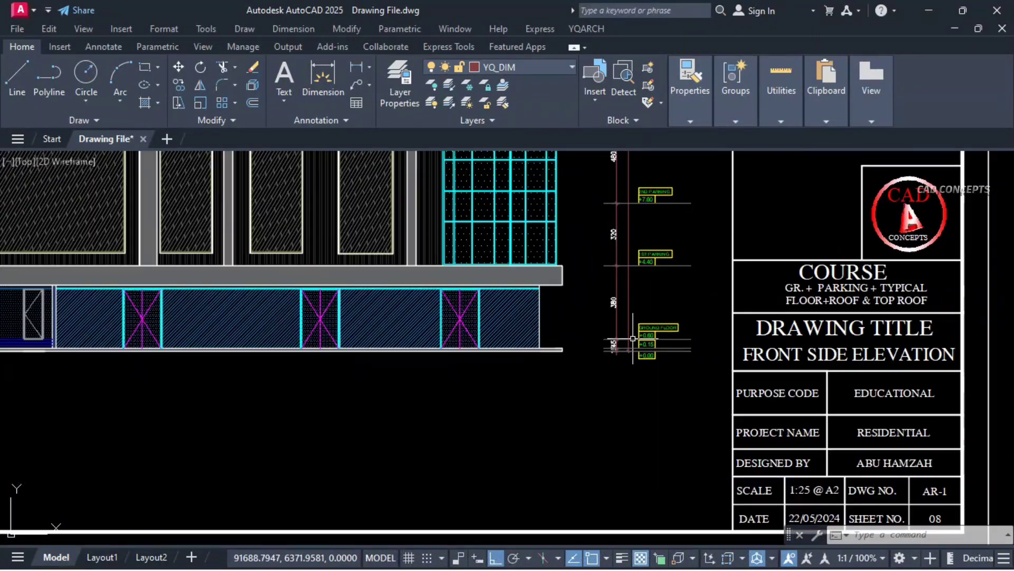
{"action": "scroll", "coordinate": [632, 338], "scroll_direction": "up", "scroll_amount": 5}
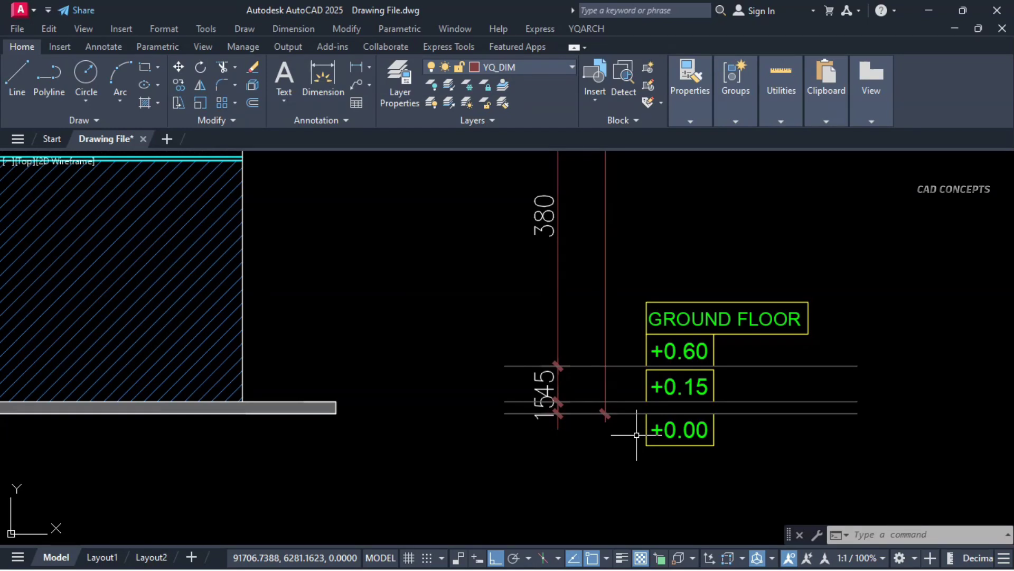
{"action": "type", "text": "bg"}
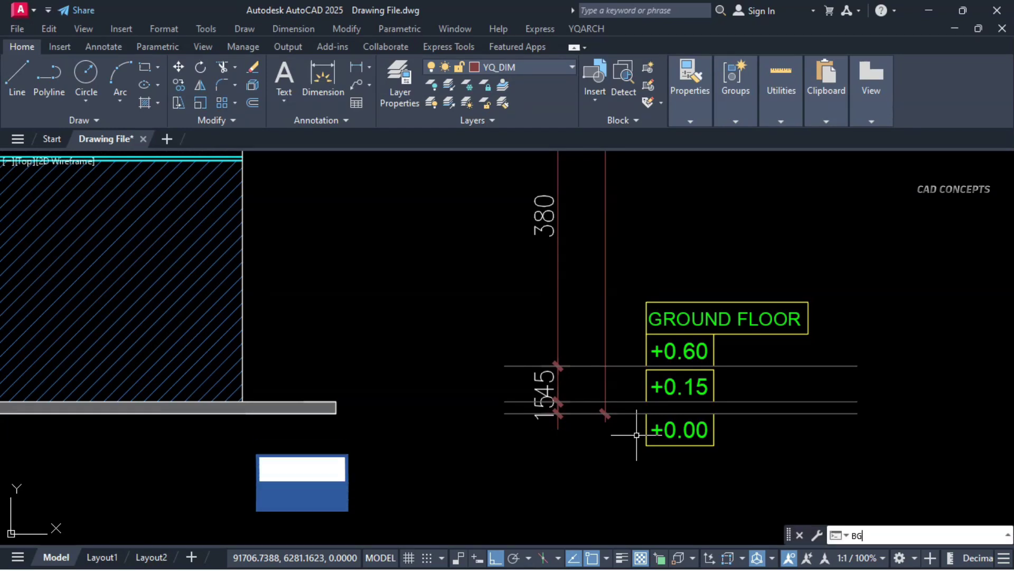
{"action": "key", "text": "Return"}
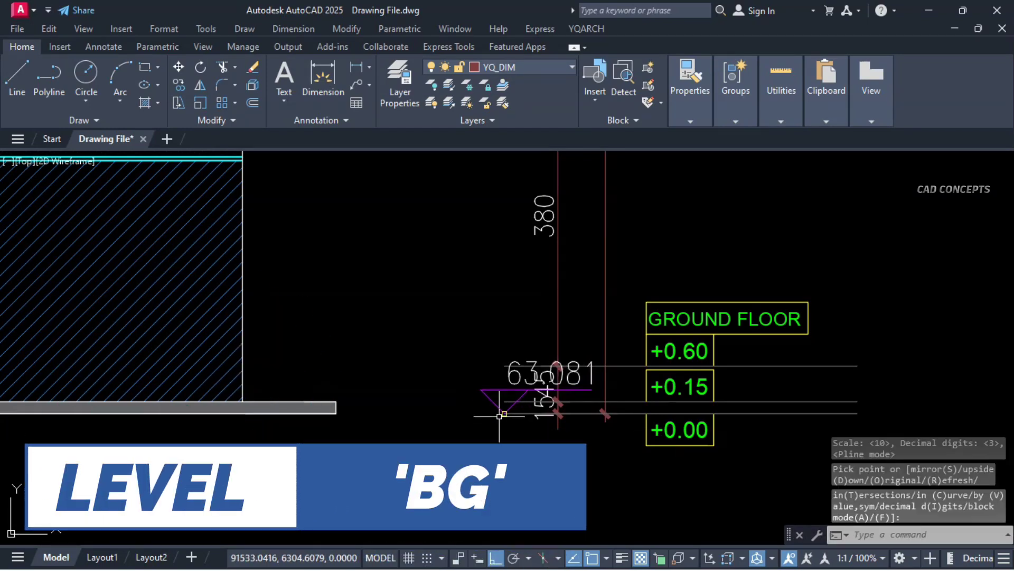
{"action": "key", "text": "Escape"}
{"action": "key", "text": "Return"}
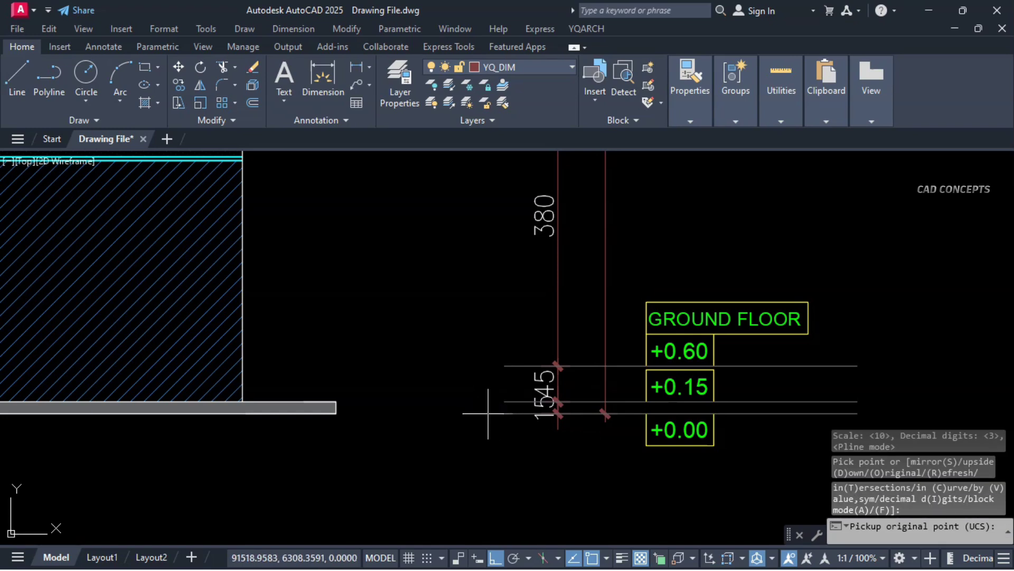
{"action": "left_click", "coordinate": [508, 409]}
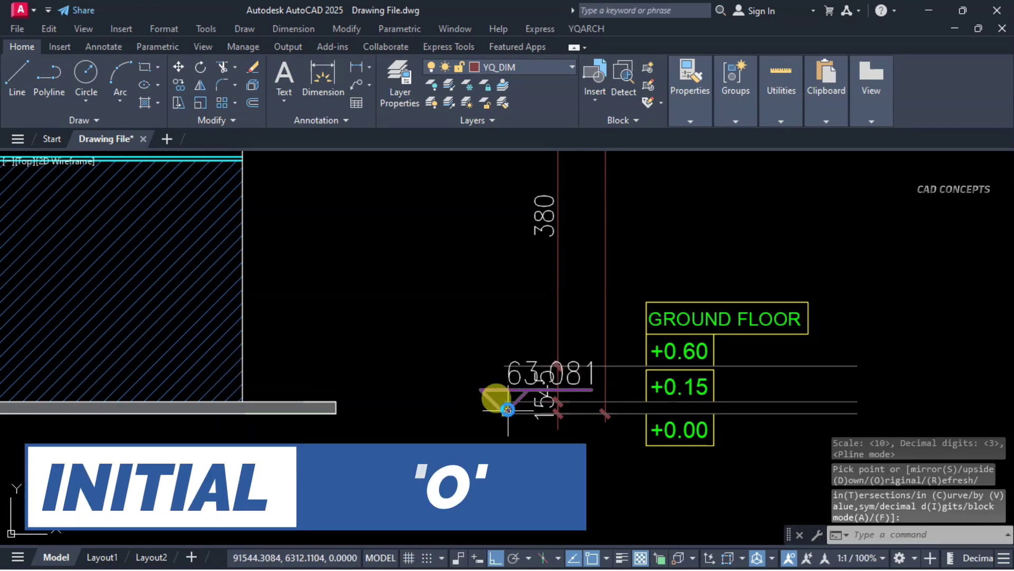
{"action": "type", "text": "o"}
{"action": "key", "text": "Return"}
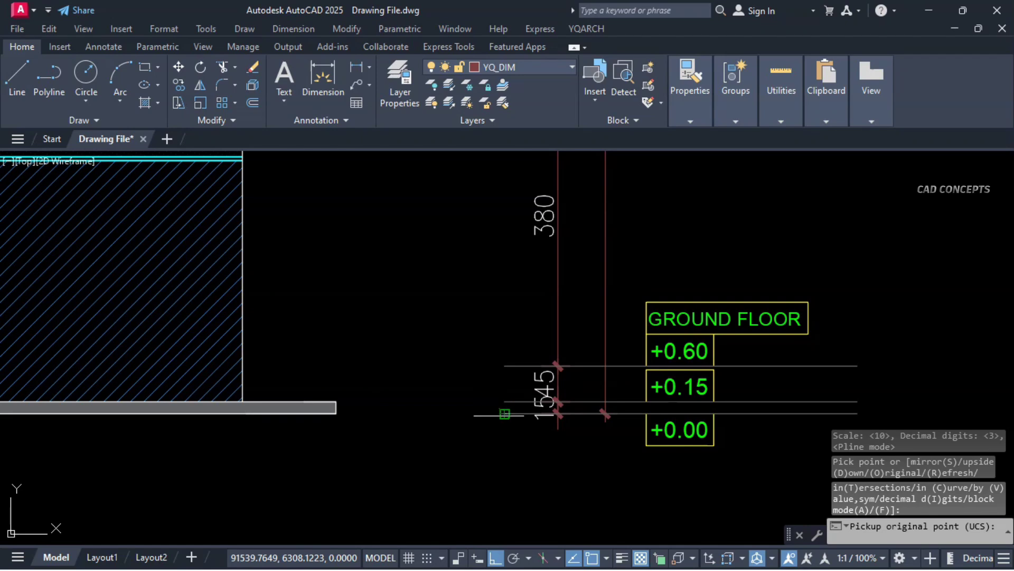
{"action": "left_click", "coordinate": [505, 414]}
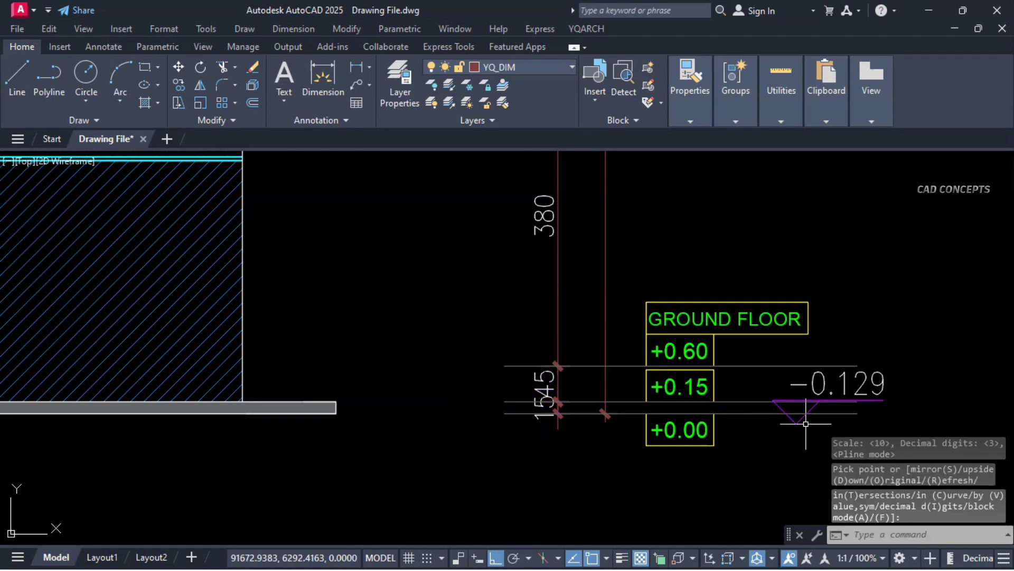
Cycle the level mark through its styles with the F option and settle on Block mode 2.
{"action": "type", "text": "f"}
{"action": "key", "text": "Return"}
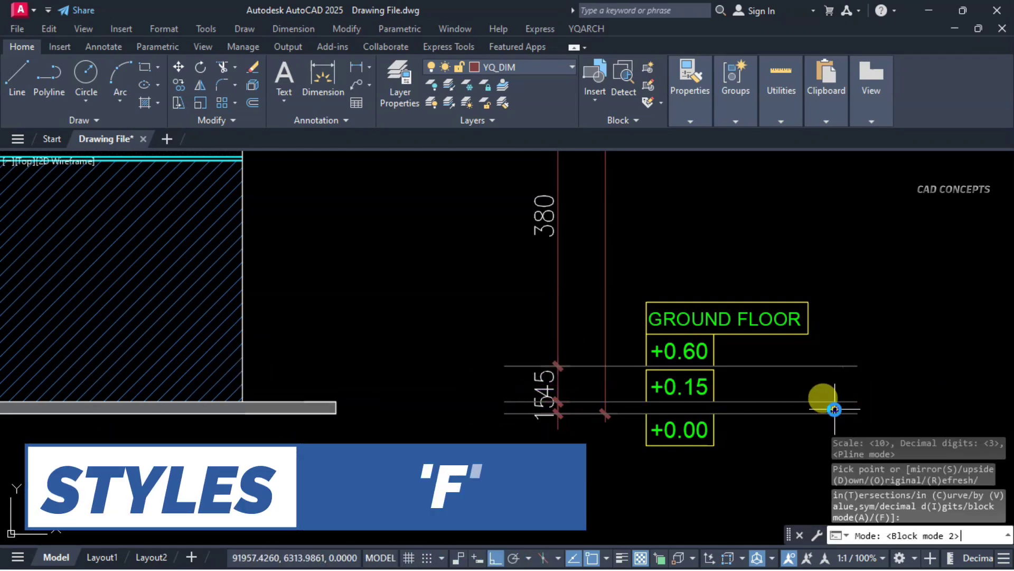
{"action": "key", "text": "f"}
{"action": "key", "text": "f"}
{"action": "key", "text": "f"}
{"action": "key", "text": "f"}
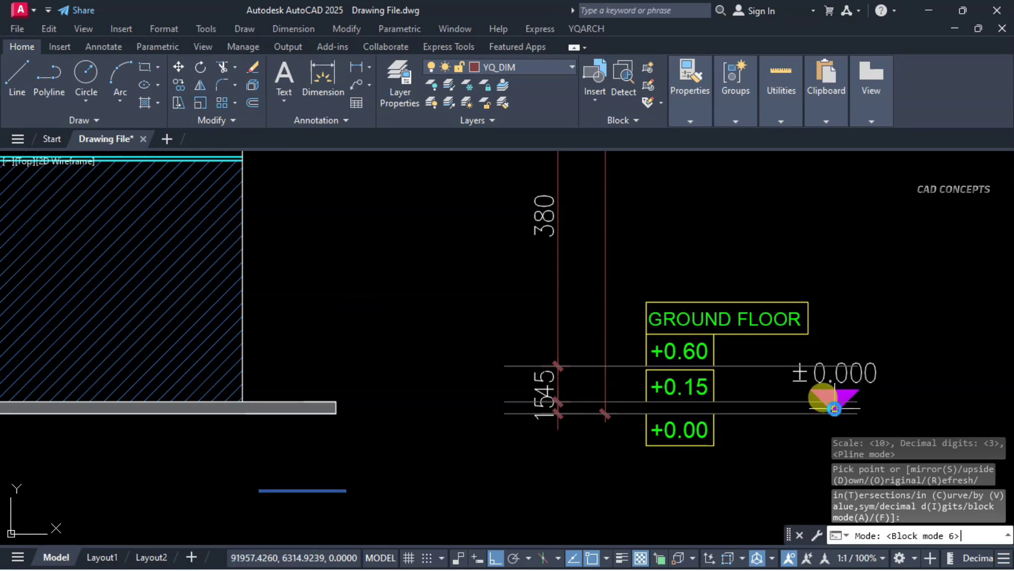
{"action": "type", "text": "f"}
{"action": "key", "text": "Return"}
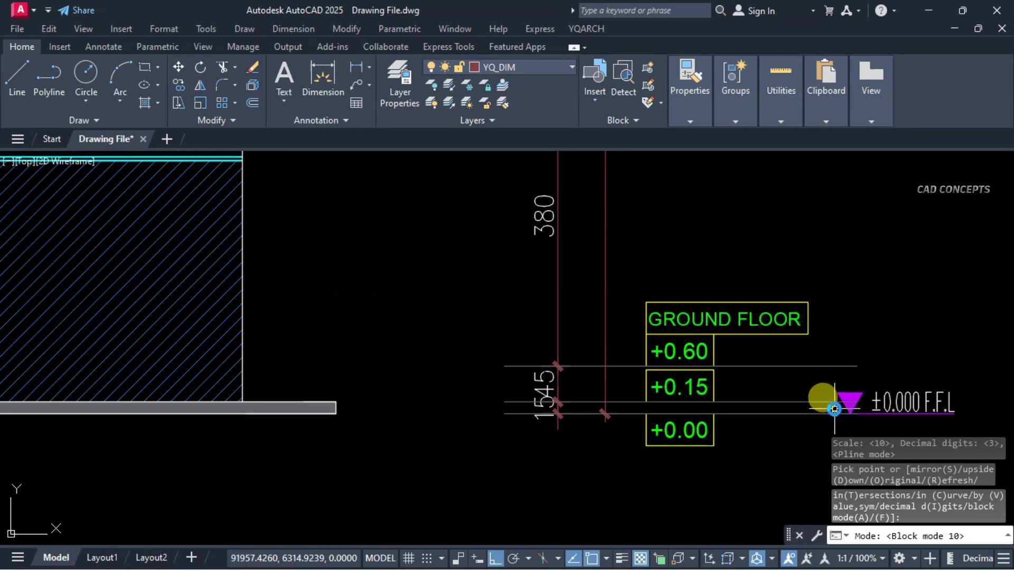
{"action": "type", "text": "f"}
{"action": "key", "text": "Return"}
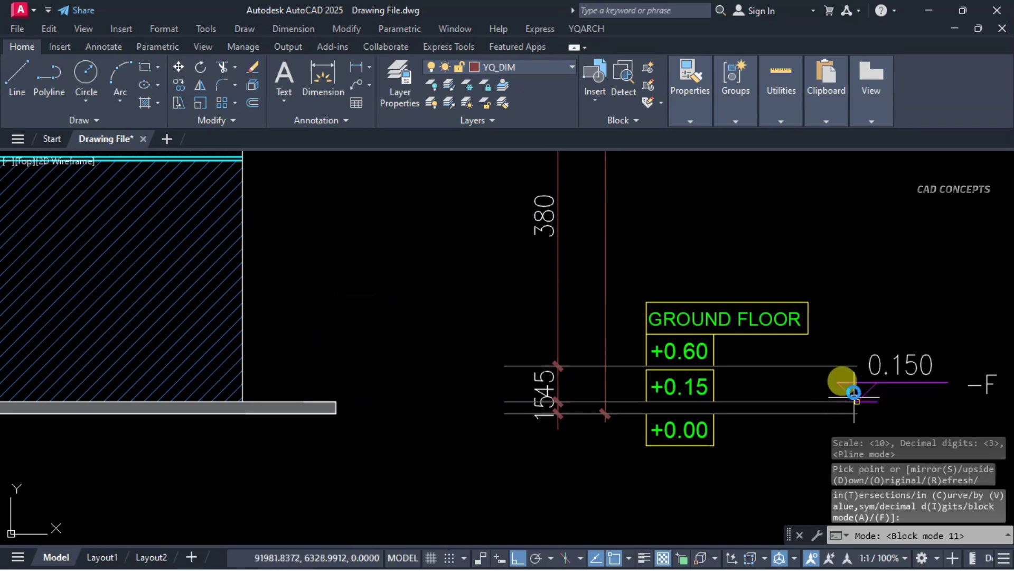
{"action": "left_click", "coordinate": [853, 365]}
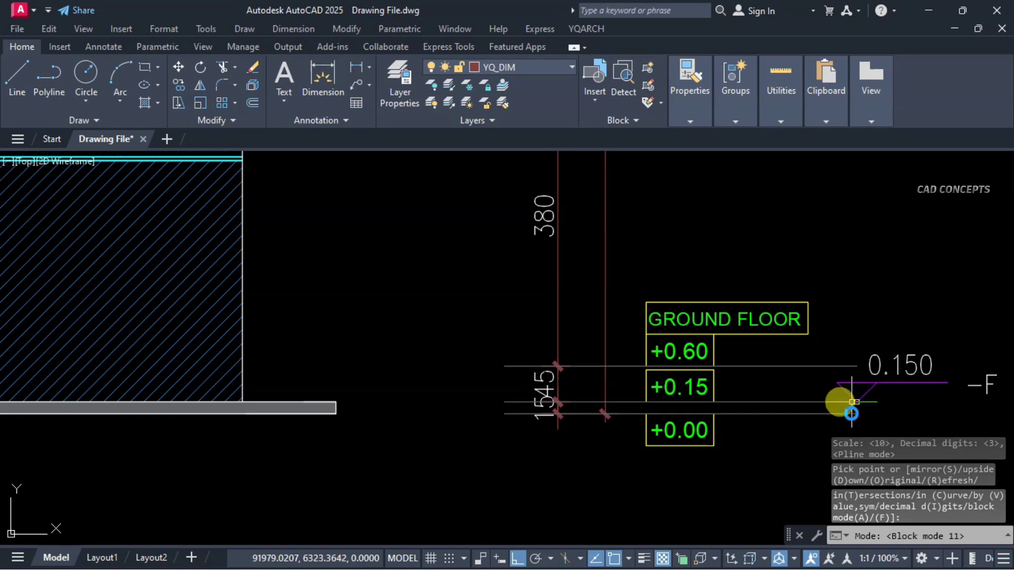
{"action": "key", "text": "f"}
{"action": "key", "text": "f"}
{"action": "key", "text": "f"}
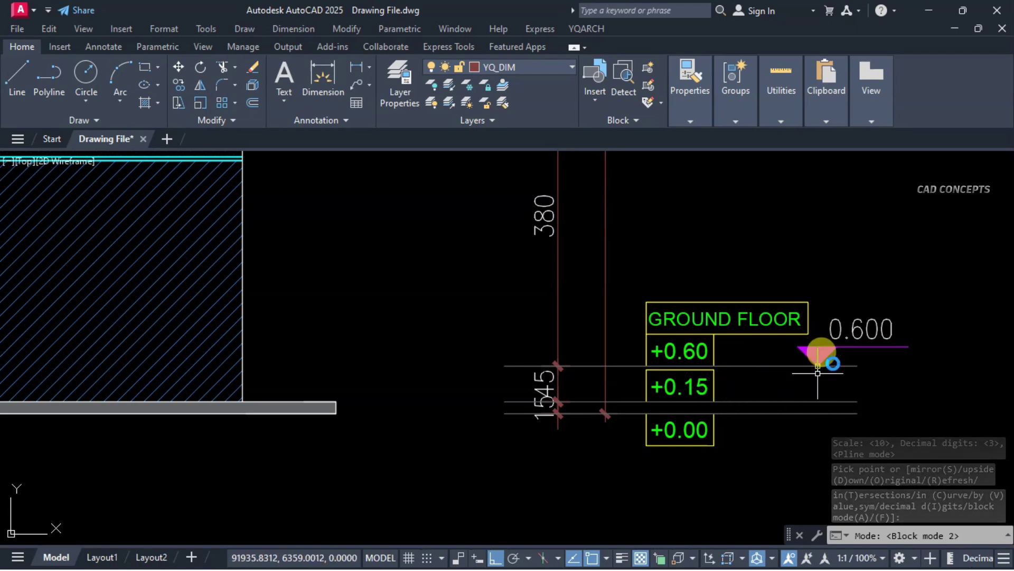
Check the level readings at the outer top corners of the slabs below the 1st parking and 1st typical floors.
{"action": "scroll", "coordinate": [830, 366], "scroll_direction": "down", "scroll_amount": 2}
{"action": "mouse_move", "coordinate": [740, 317]}
{"action": "middle_mouse_down"}
{"action": "mouse_move", "coordinate": [736, 350]}
{"action": "mouse_move", "coordinate": [628, 423]}
{"action": "middle_mouse_up"}
{"action": "scroll", "coordinate": [559, 340], "scroll_direction": "up", "scroll_amount": 3}
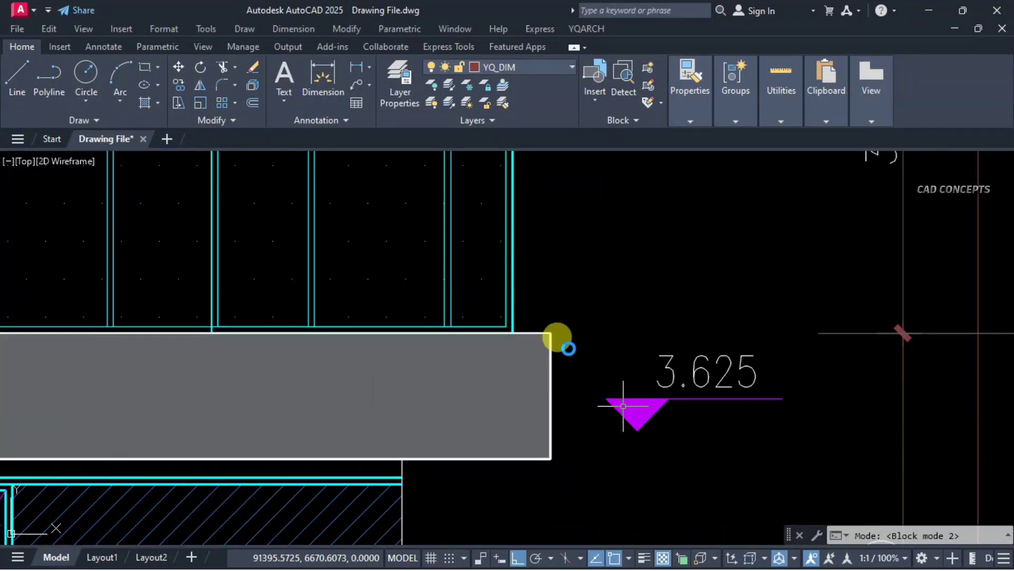
{"action": "left_click", "coordinate": [554, 329]}
{"action": "scroll", "coordinate": [580, 444], "scroll_direction": "down", "scroll_amount": 4}
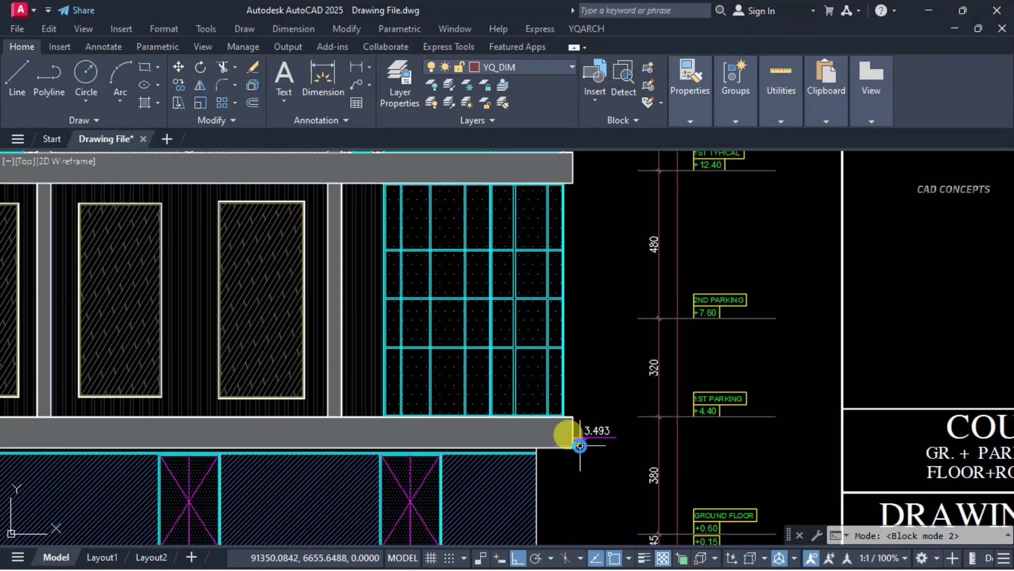
{"action": "scroll", "coordinate": [568, 261], "scroll_direction": "up", "scroll_amount": 3}
{"action": "scroll", "coordinate": [579, 251], "scroll_direction": "up", "scroll_amount": 2}
{"action": "scroll", "coordinate": [634, 233], "scroll_direction": "down", "scroll_amount": 1}
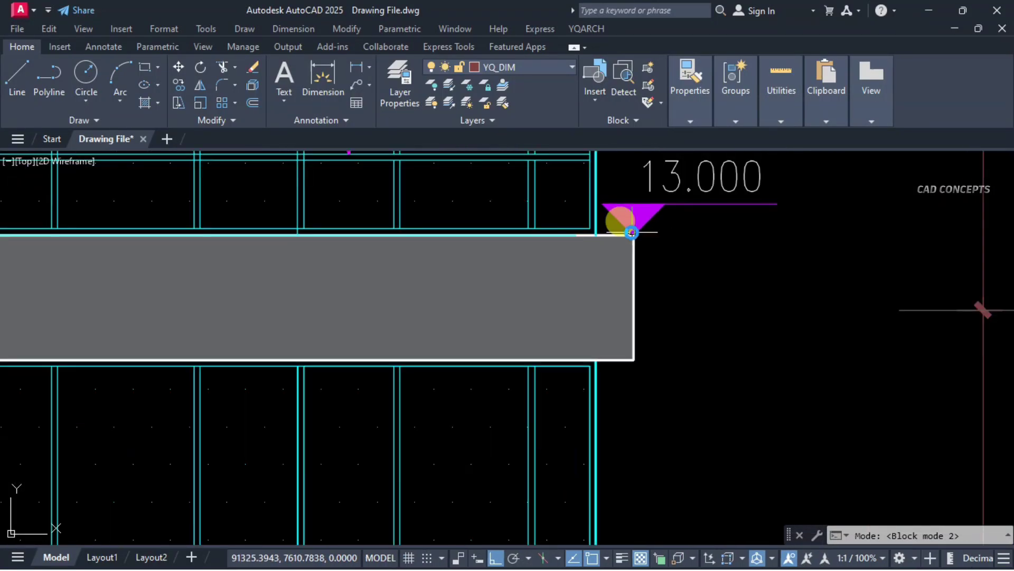
{"action": "middle_click_drag", "start_coordinate": [633, 233], "coordinate": [625, 314]}
{"action": "left_click", "coordinate": [618, 307]}
{"action": "scroll", "coordinate": [714, 465], "scroll_direction": "down", "scroll_amount": 6}
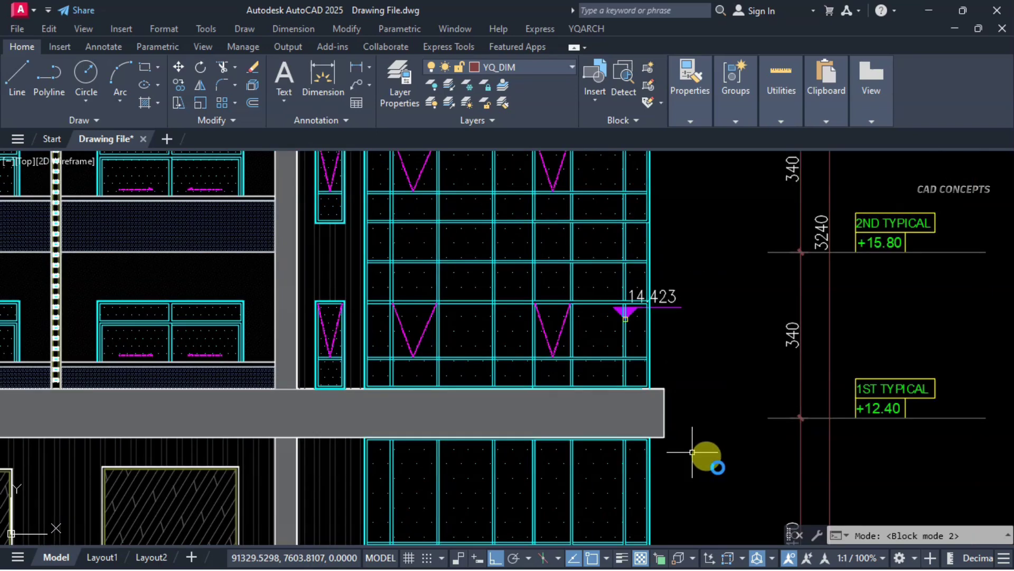
Place a level mark on the TOP ROOF line beside the +32.40 label, set its orientation and end the command.
{"action": "scroll", "coordinate": [803, 368], "scroll_direction": "up", "scroll_amount": 6}
{"action": "left_click", "coordinate": [803, 368]}
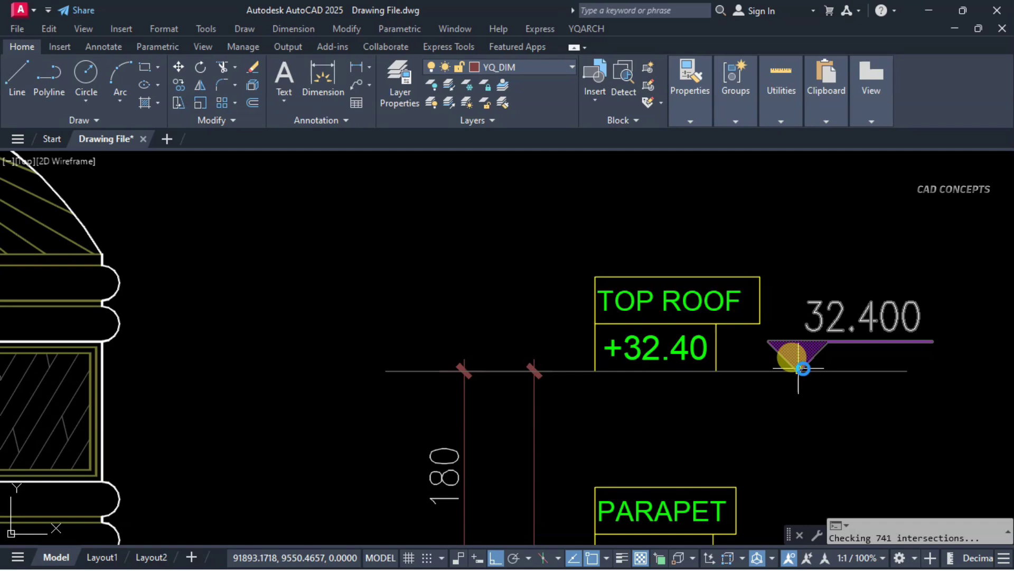
{"action": "left_click", "coordinate": [803, 371]}
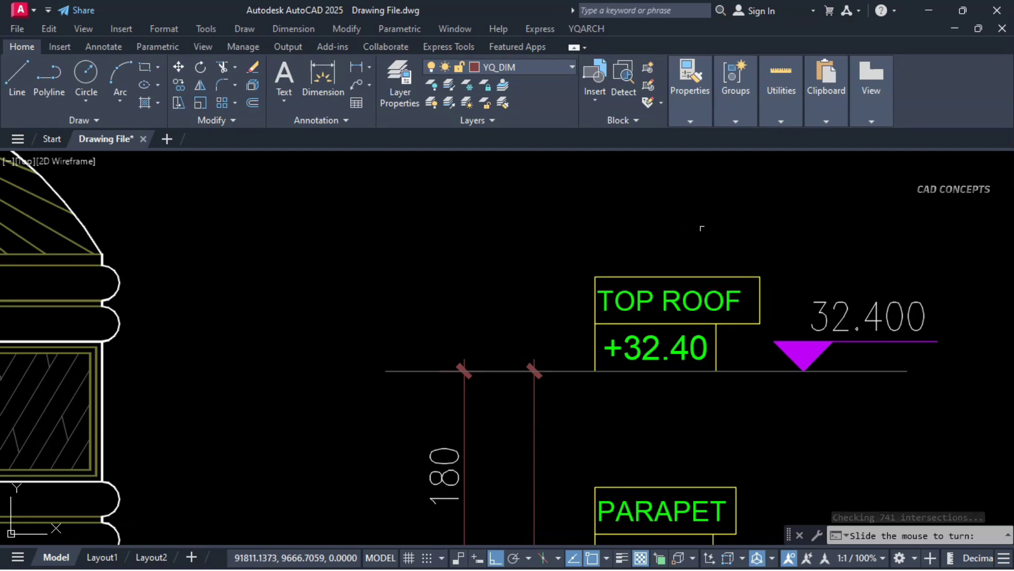
{"action": "left_click", "coordinate": [608, 238]}
{"action": "key", "text": "Escape"}
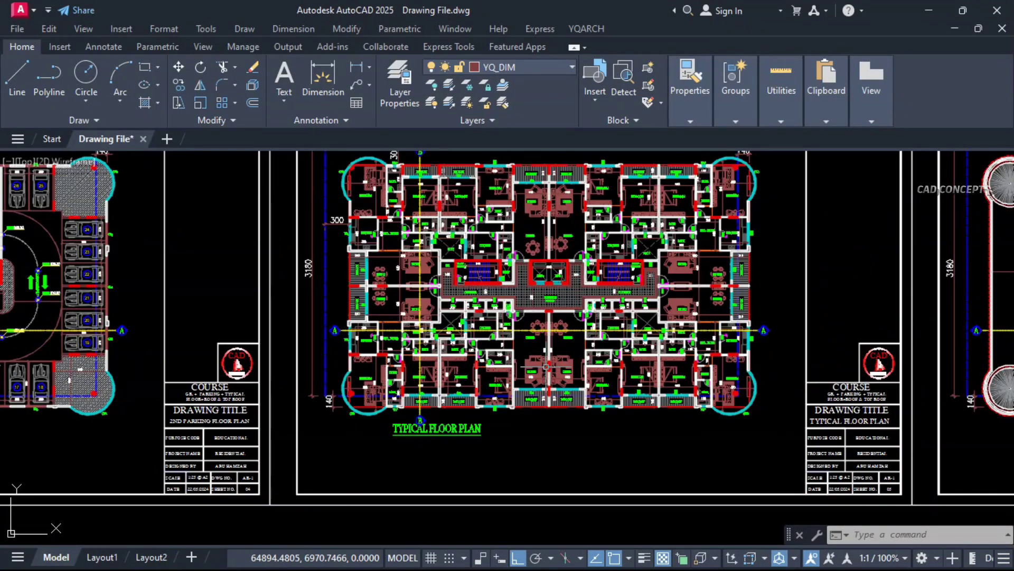
{"action": "scroll", "coordinate": [545, 389], "scroll_direction": "up", "scroll_amount": 3}
{"action": "scroll", "coordinate": [545, 388], "scroll_direction": "up", "scroll_amount": 2}
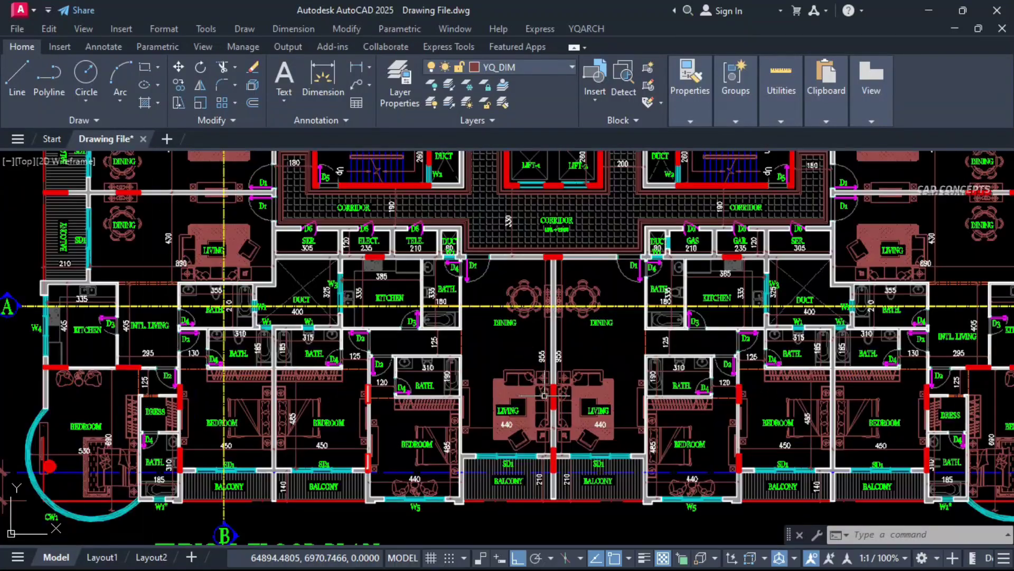
{"action": "scroll", "coordinate": [336, 323], "scroll_direction": "down", "scroll_amount": 8}
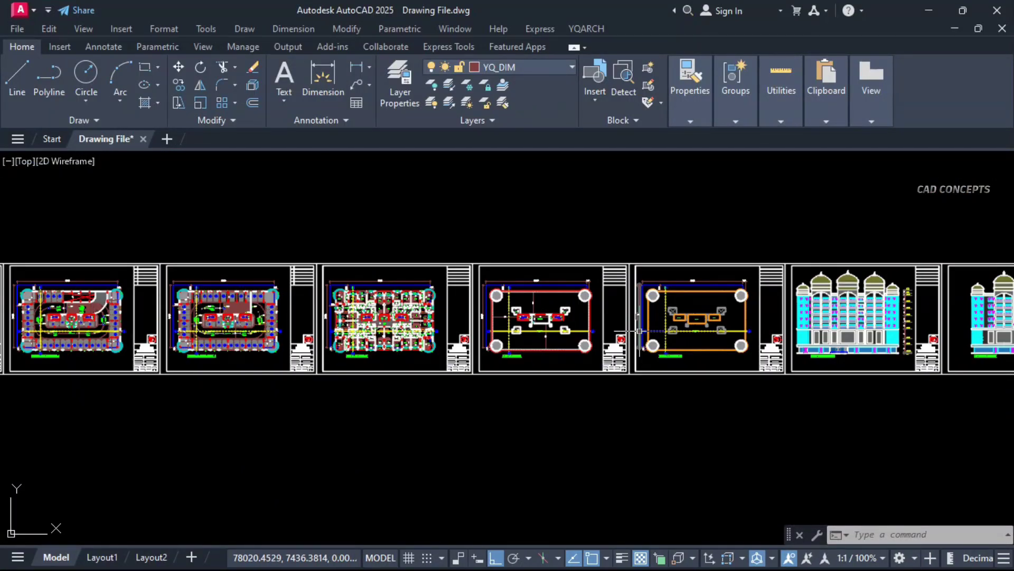
{"action": "middle_click_drag", "start_coordinate": [640, 331], "coordinate": [616, 330]}
{"action": "scroll", "coordinate": [615, 331], "scroll_direction": "up", "scroll_amount": 1}
{"action": "middle_click_drag", "start_coordinate": [294, 332], "coordinate": [657, 332]}
{"action": "scroll", "coordinate": [658, 331], "scroll_direction": "up", "scroll_amount": 3}
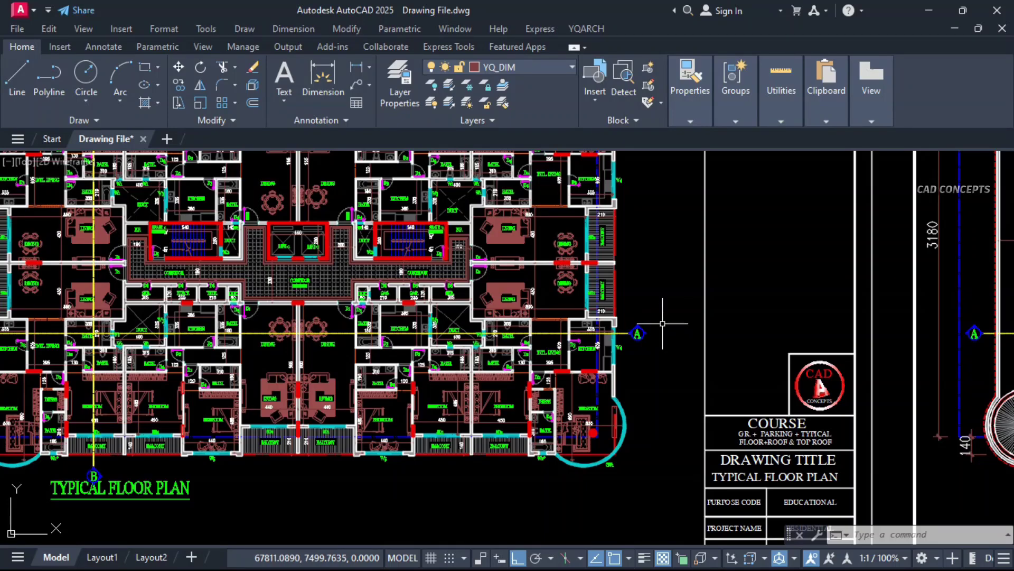